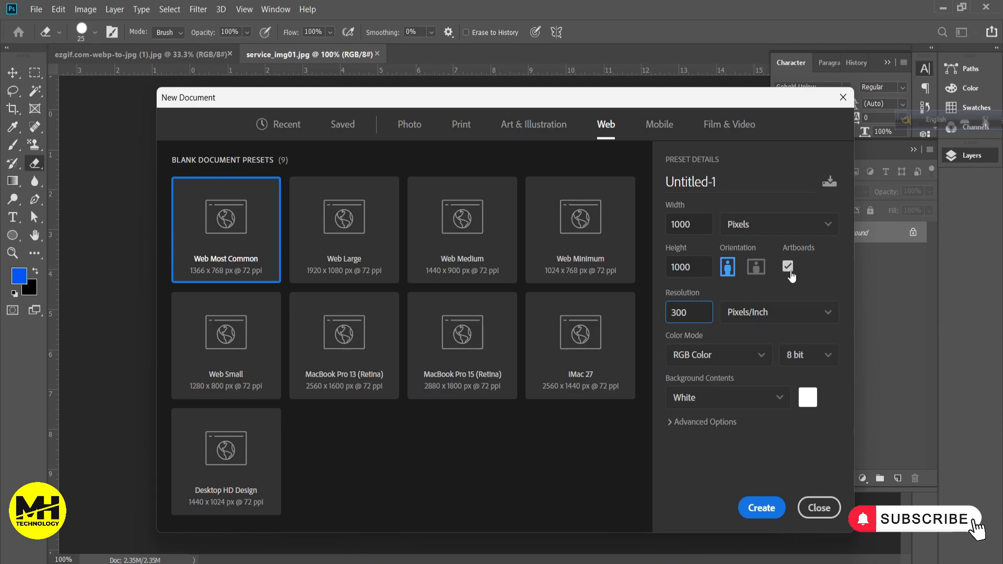
# Step: Create a 1000 x 1000 pixel document at 300 pixels/inch with a white background and unlock its Background layer
pyautogui.click(763, 508)
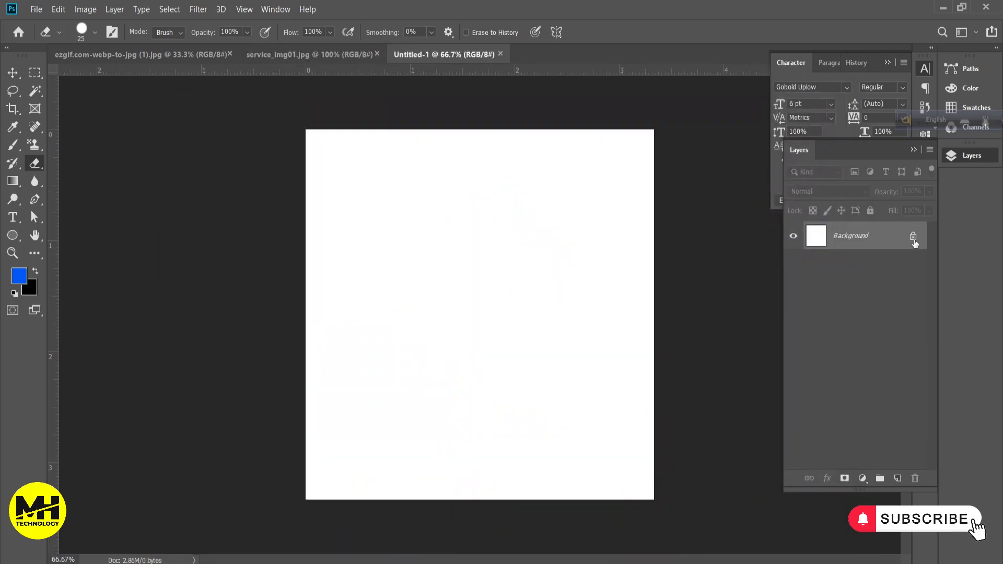
pyautogui.click(913, 238)
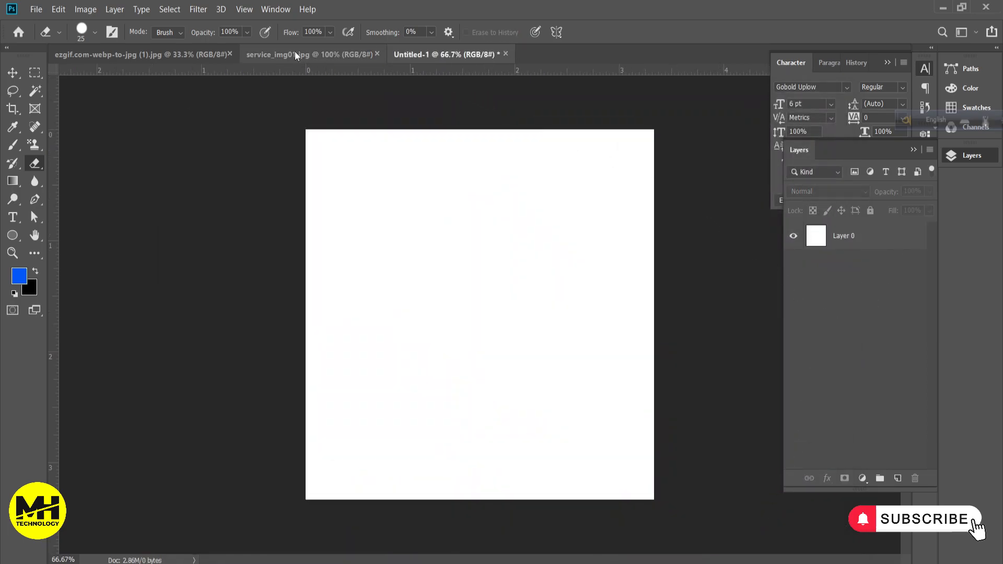
# Step: In service_img01.jpg, unlock the background layer and delete the white area around the pot with the Magic Wand
pyautogui.click(295, 55)
pyautogui.click(913, 233)
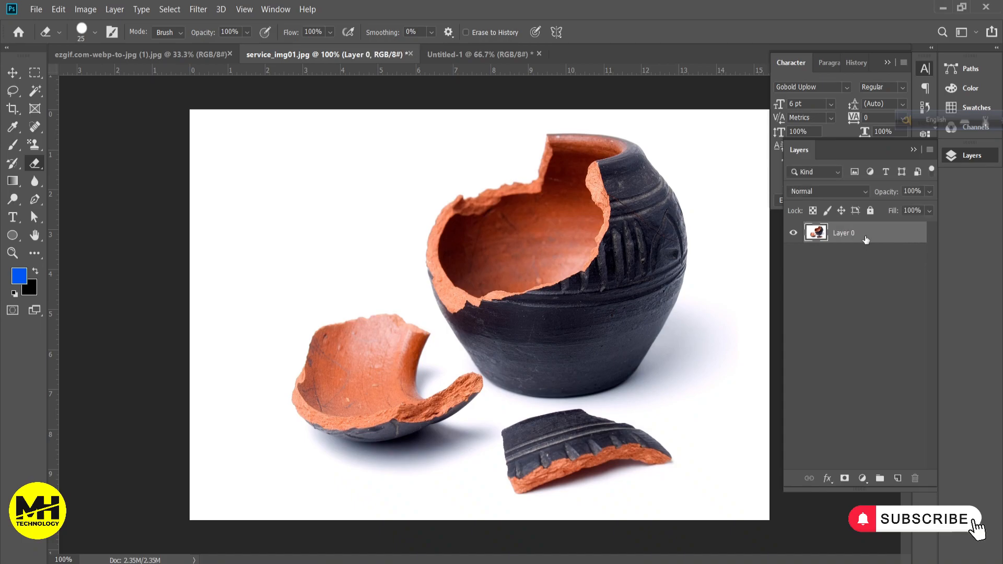
pyautogui.click(33, 93)
pyautogui.click(290, 177)
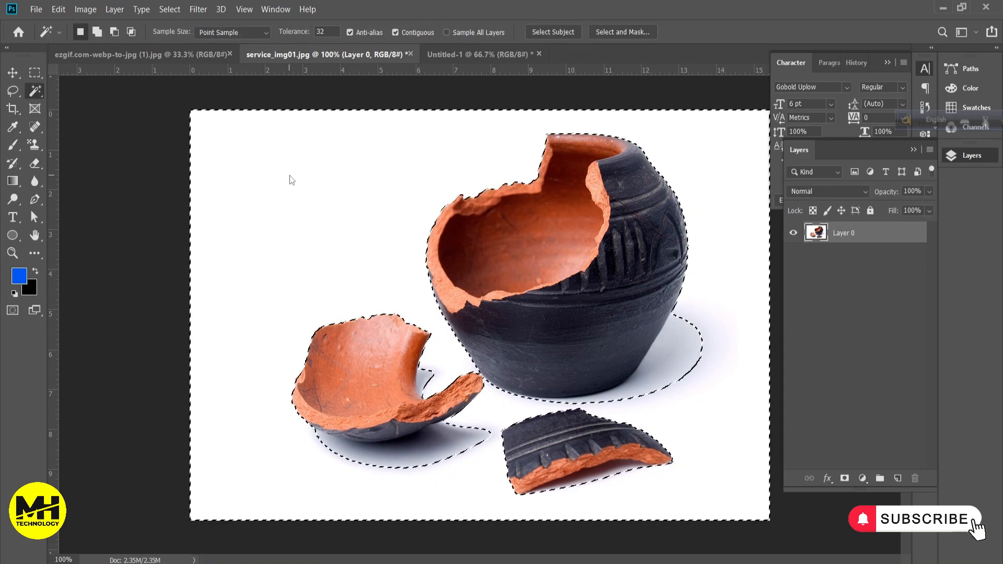
pyautogui.press('Delete')
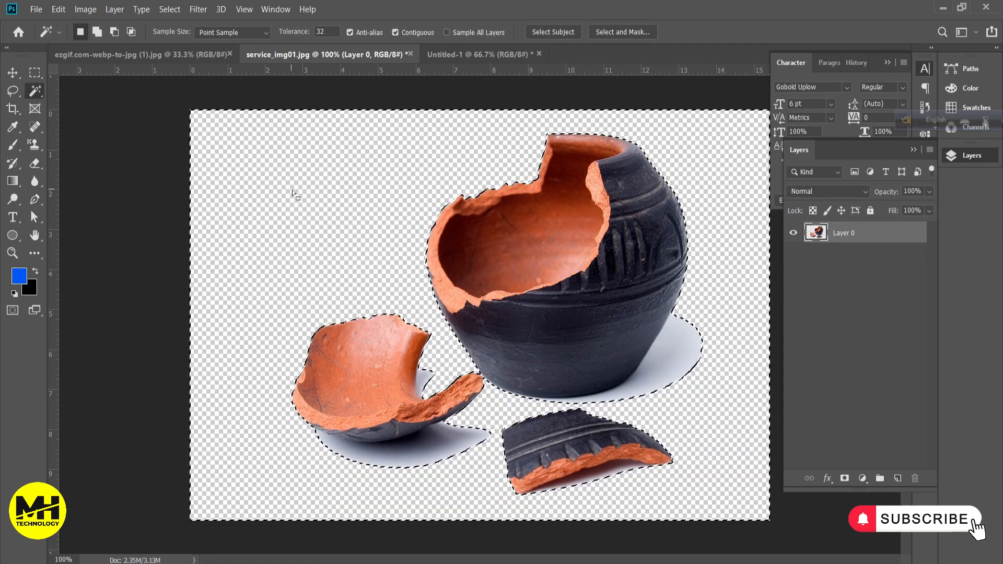
# Step: Select and delete the grey shadow areas beside and beneath the large pot with the Magic Wand
pyautogui.keyDown('ctrl'); pyautogui.click(446, 448); pyautogui.keyUp('ctrl')
pyautogui.moveTo(539, 393); pyautogui.dragTo(284, 437)
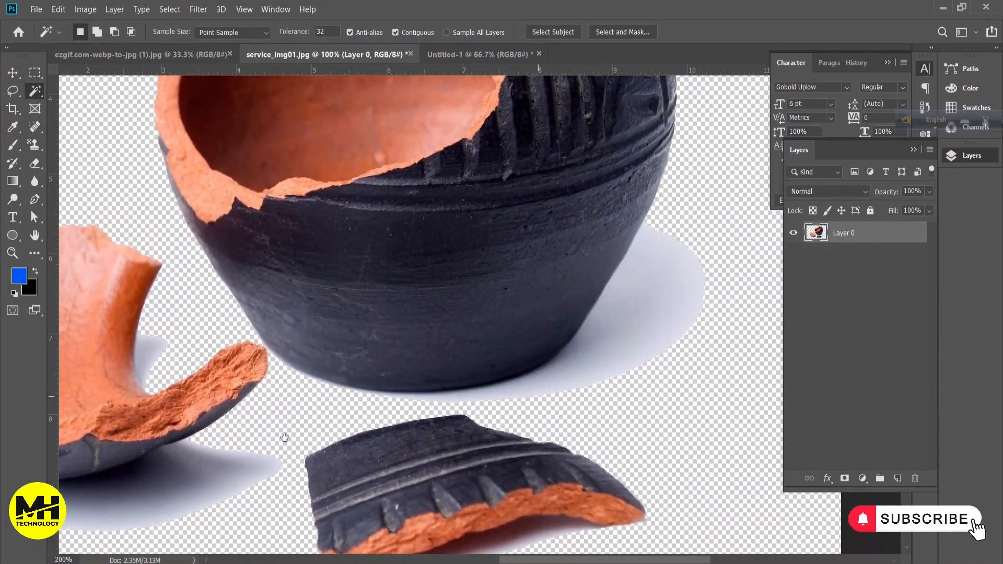
pyautogui.click(630, 329)
pyautogui.click(677, 252)
pyautogui.press('Delete')
pyautogui.click(689, 335)
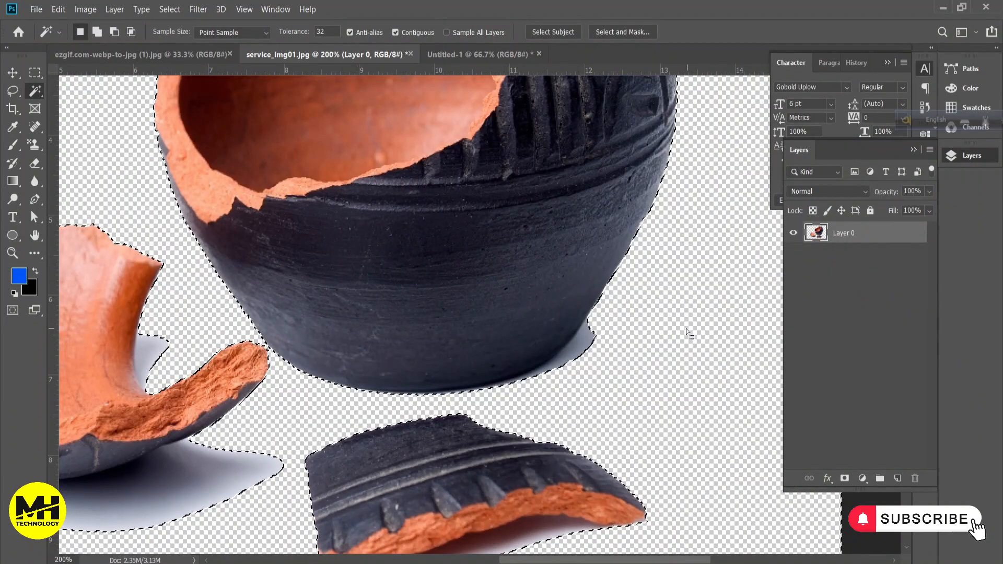
pyautogui.click(577, 340)
pyautogui.press('Delete')
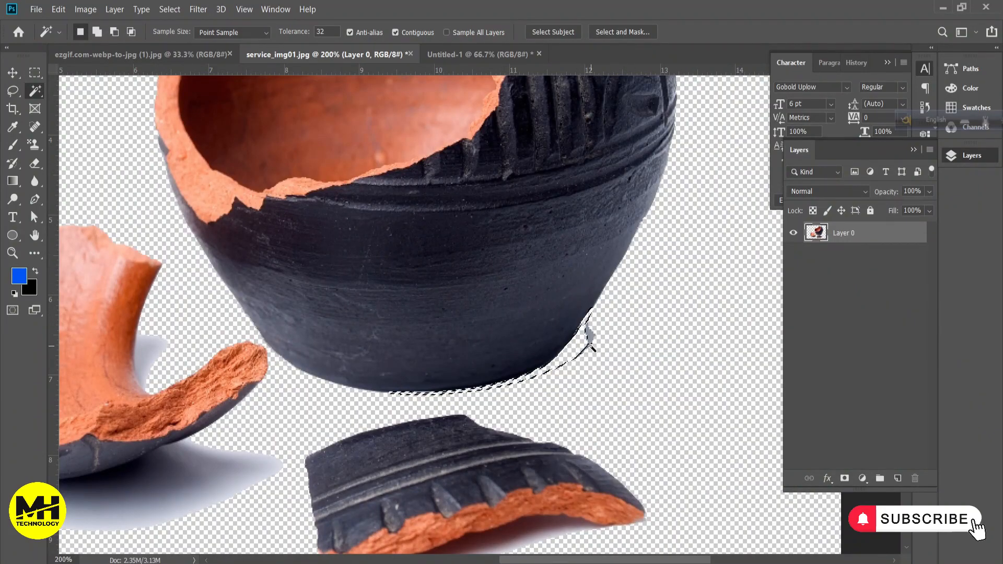
pyautogui.press('Delete')
pyautogui.scroll(3, 454, 415)
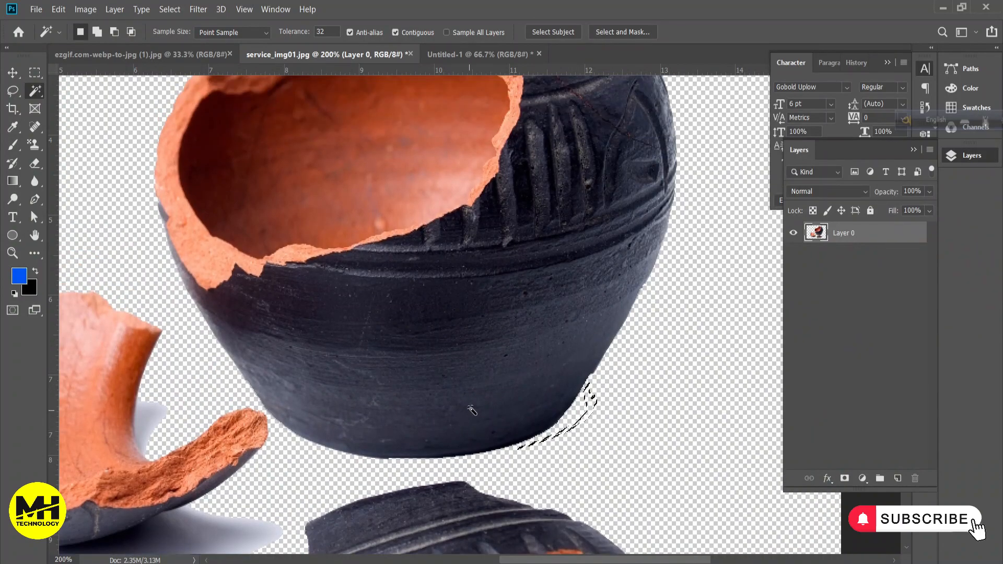
pyautogui.hotkey('ctrl', '-')
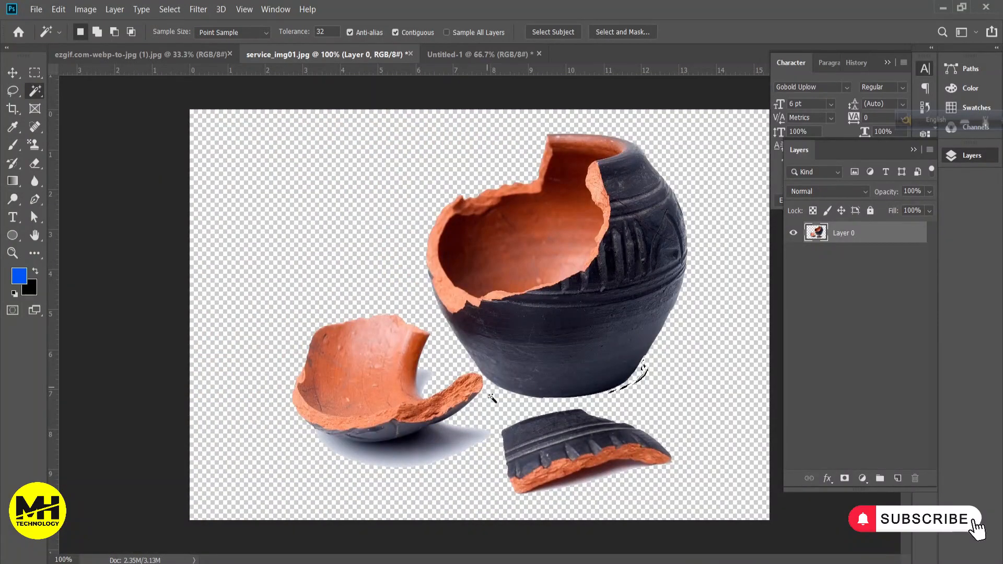
# Step: Erase the two broken shards and their shadows so that only the large pot remains on the layer
pyautogui.click(40, 165)
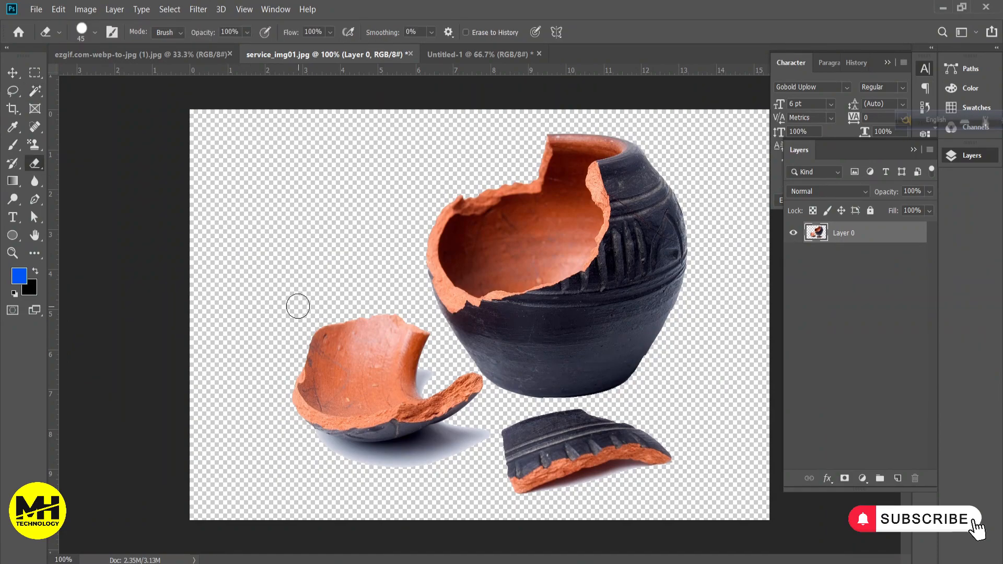
pyautogui.moveTo(297, 312)
pyautogui.mouseDown()
pyautogui.moveTo(302, 389)
pyautogui.moveTo(319, 428)
pyautogui.moveTo(351, 447)
pyautogui.moveTo(411, 465)
pyautogui.moveTo(458, 449)
pyautogui.moveTo(474, 428)
pyautogui.moveTo(462, 393)
pyautogui.moveTo(432, 435)
pyautogui.moveTo(431, 377)
pyautogui.moveTo(414, 334)
pyautogui.moveTo(372, 318)
pyautogui.moveTo(326, 343)
pyautogui.moveTo(362, 365)
pyautogui.moveTo(340, 390)
pyautogui.moveTo(372, 423)
pyautogui.moveTo(605, 431)
pyautogui.moveTo(656, 449)
pyautogui.moveTo(513, 477)
pyautogui.moveTo(560, 477)
pyautogui.mouseUp()
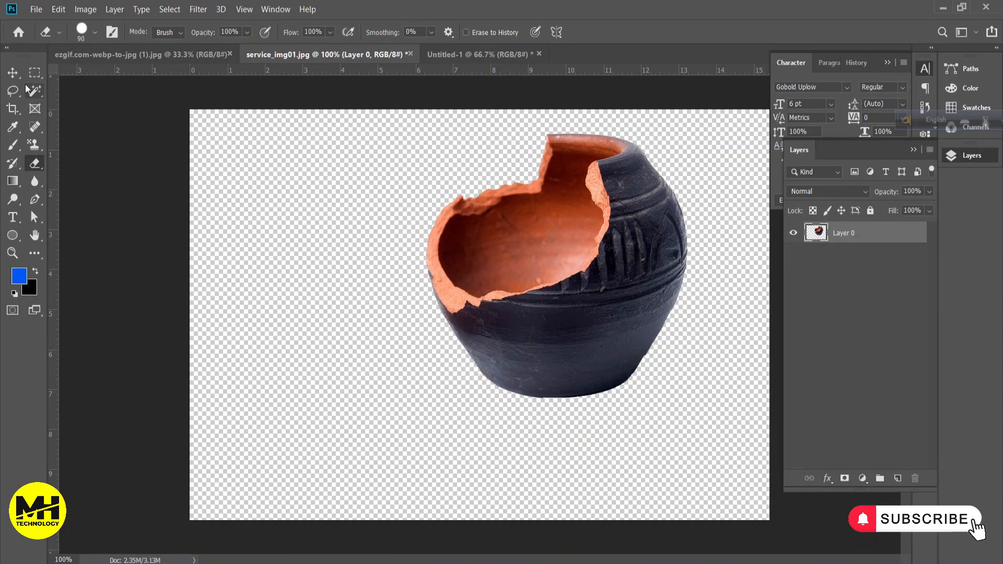
pyautogui.press('v')
pyautogui.click(834, 274)
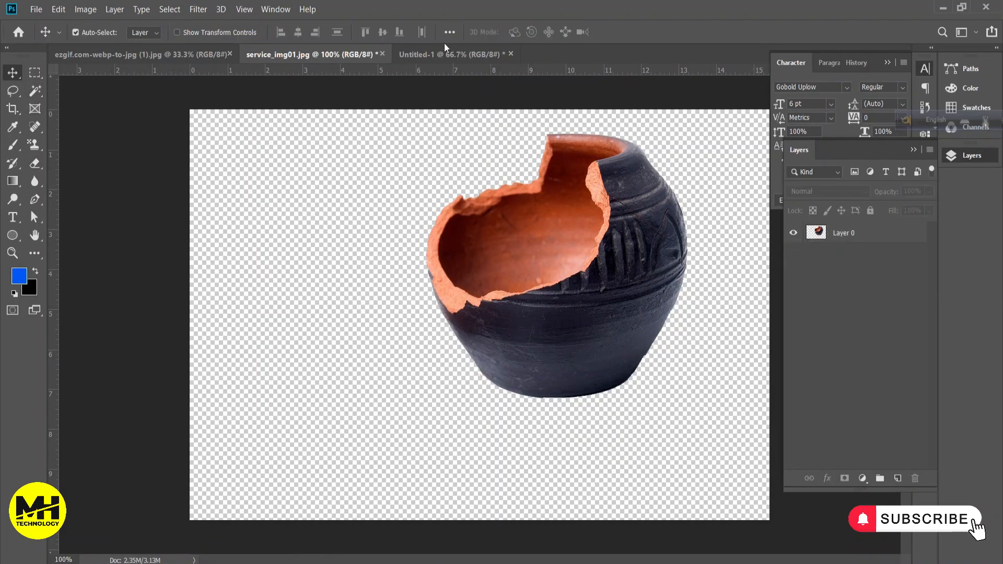
# Step: In the portrait image ezgif.com-webp-to-jpg (1).jpg, unlock the background layer and select the man with Select Subject
pyautogui.click(458, 55)
pyautogui.click(150, 54)
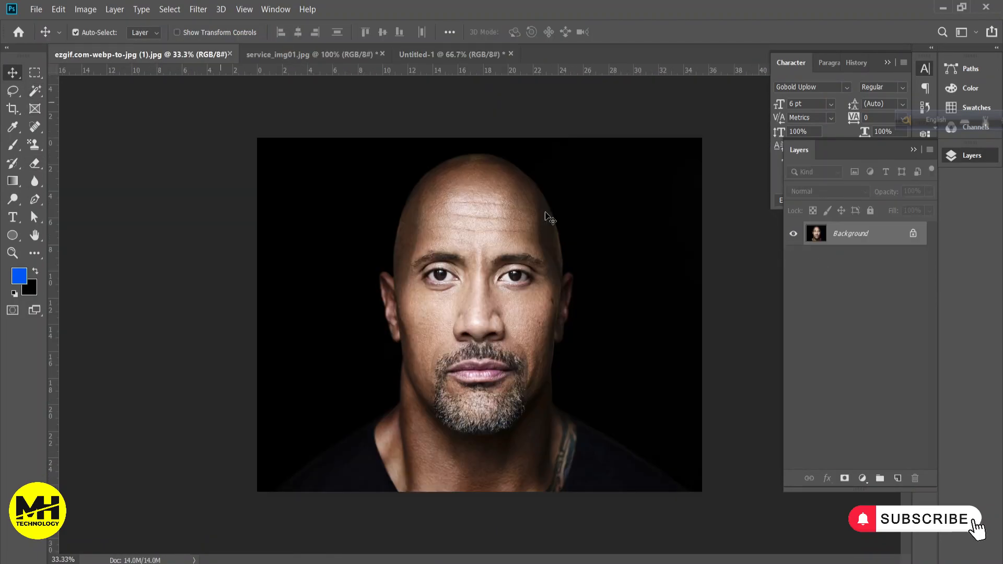
pyautogui.click(913, 234)
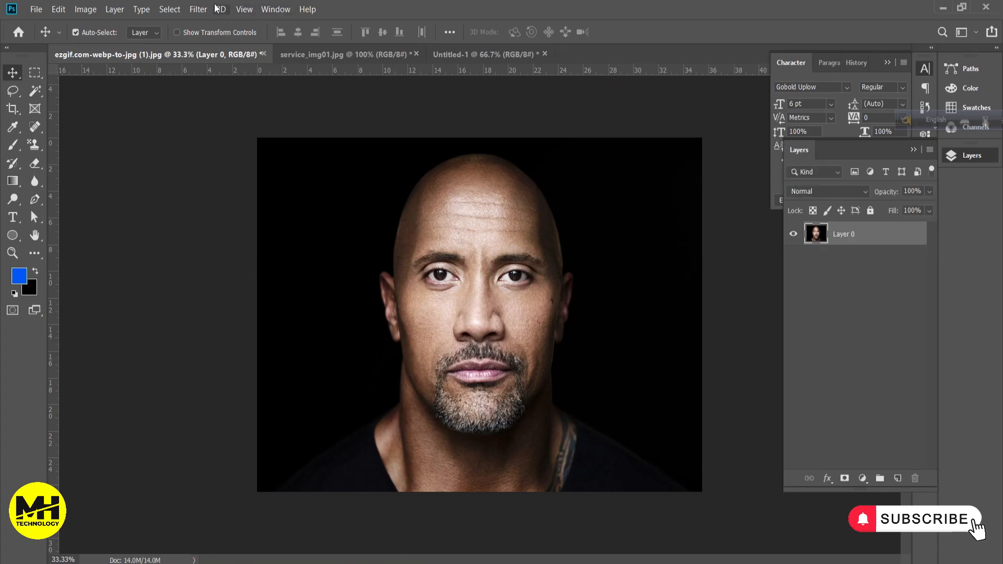
pyautogui.click(175, 10)
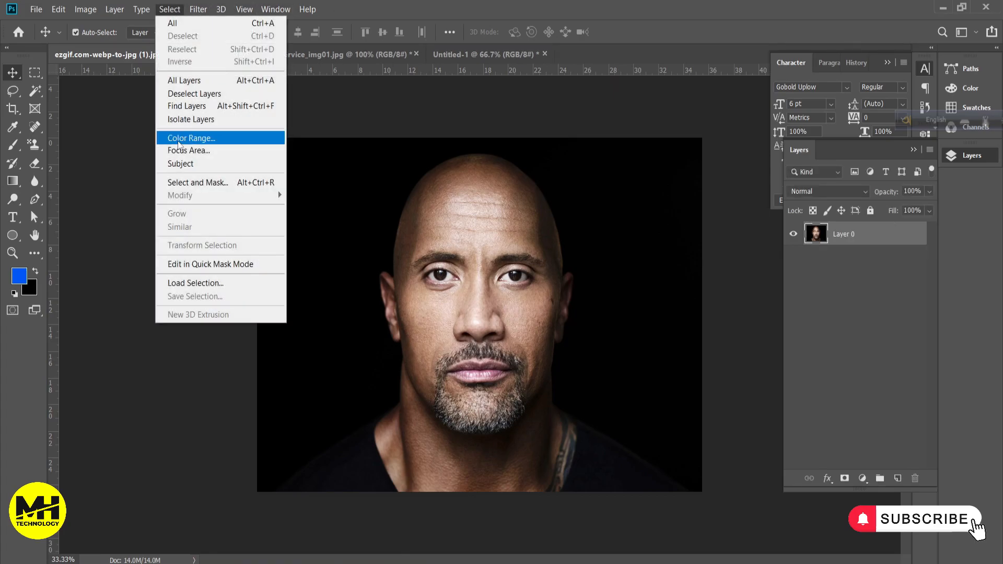
pyautogui.click(185, 165)
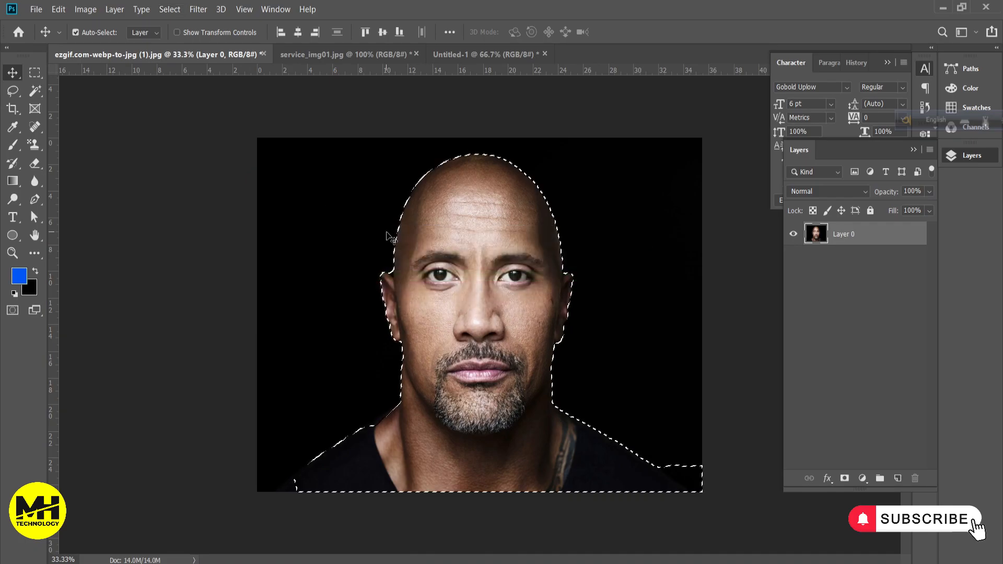
# Step: Refine the selection along both shoulders with the Quick Selection tool, adding missing shirt areas and subtracting excess background
pyautogui.click(35, 95)
pyautogui.rightClick(35, 95)
pyautogui.click(94, 90)
pyautogui.keyDown('ctrl'); pyautogui.click(330, 471); pyautogui.keyUp('ctrl')
pyautogui.moveTo(237, 388); pyautogui.dragTo(210, 407)
pyautogui.moveTo(643, 360); pyautogui.dragTo(249, 335)
pyautogui.click(122, 33)
pyautogui.moveTo(453, 346)
pyautogui.mouseDown()
pyautogui.moveTo(405, 363)
pyautogui.moveTo(430, 377)
pyautogui.moveTo(412, 369)
pyautogui.mouseUp()
pyautogui.click(100, 33)
pyautogui.hotkey('ctrl', '-')
pyautogui.hotkey('ctrl', '-')
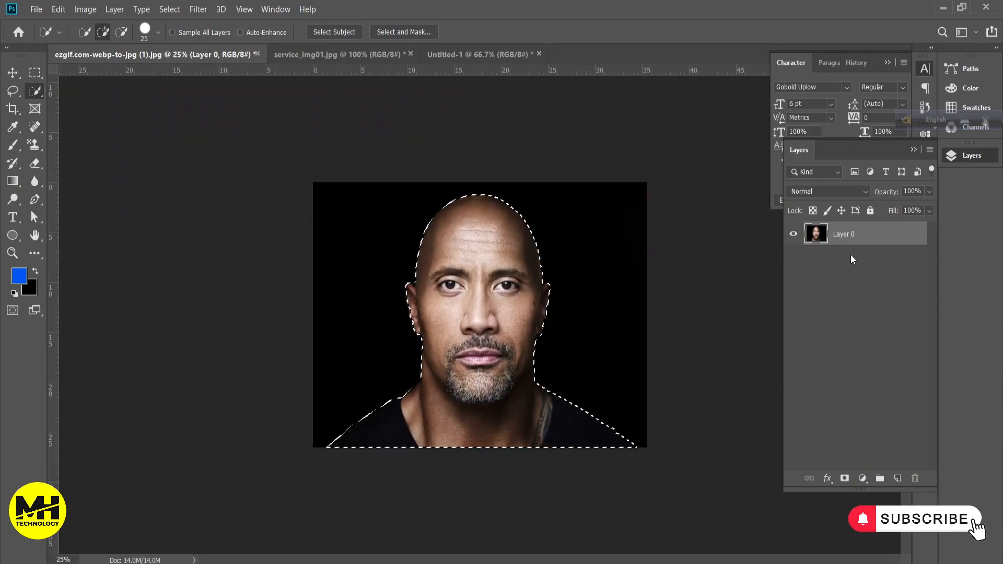
# Step: Copy the selected man onto a new layer and hide the original portrait layer
pyautogui.hotkey('ctrl', 'j')
pyautogui.click(794, 257)
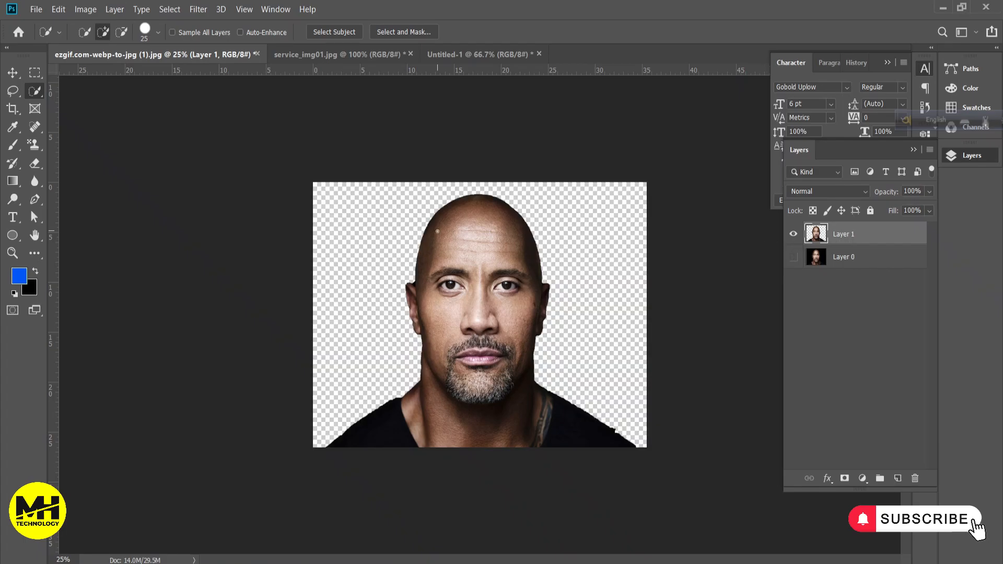
# Step: Move the cut-out portrait into the Untitled-1 document and convert its layer to a smart object
pyautogui.click(16, 63)
pyautogui.moveTo(502, 342); pyautogui.dragTo(469, 302)
pyautogui.rightClick(858, 230)
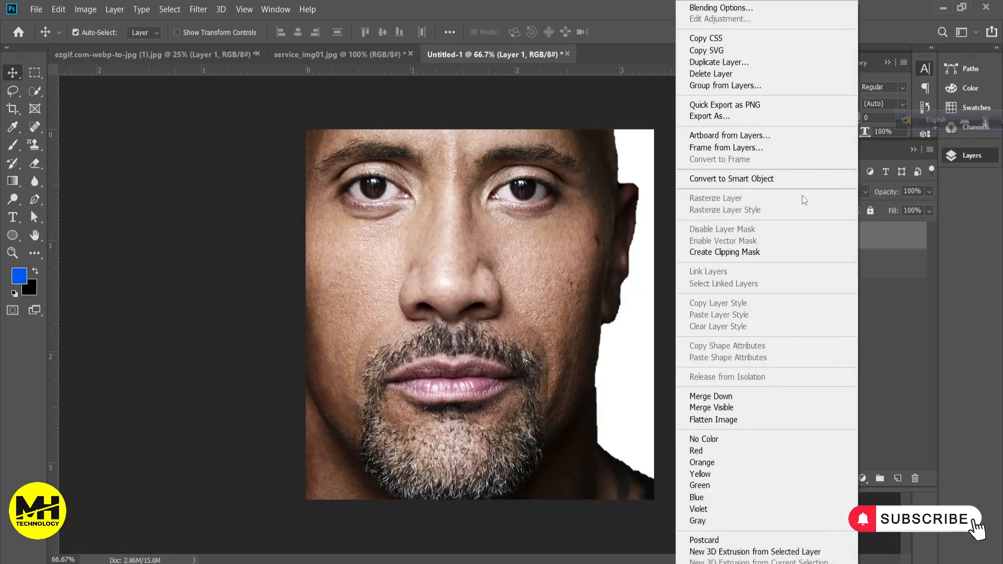
pyautogui.click(807, 178)
# Step: Scale the portrait down to fit the canvas width and align it with the bottom edge of the canvas
pyautogui.hotkey('ctrl', 't')
pyautogui.moveTo(530, 231); pyautogui.dragTo(646, 433)
pyautogui.moveTo(153, 149); pyautogui.dragTo(541, 459)
pyautogui.moveTo(659, 457); pyautogui.dragTo(418, 207)
pyautogui.moveTo(263, 163); pyautogui.dragTo(338, 224)
pyautogui.moveTo(504, 359); pyautogui.dragTo(477, 344)
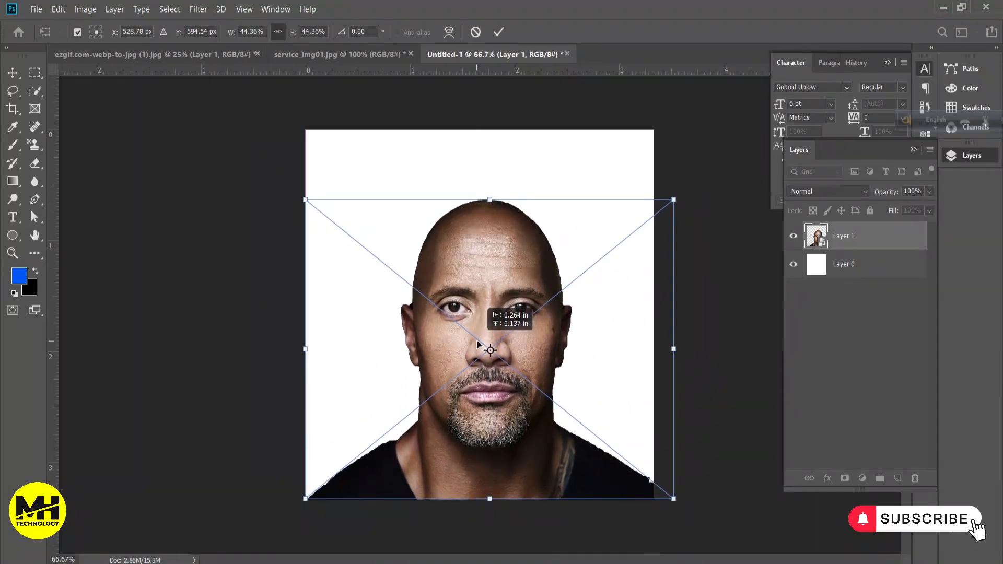
pyautogui.moveTo(676, 202); pyautogui.dragTo(658, 217)
pyautogui.click(869, 280)
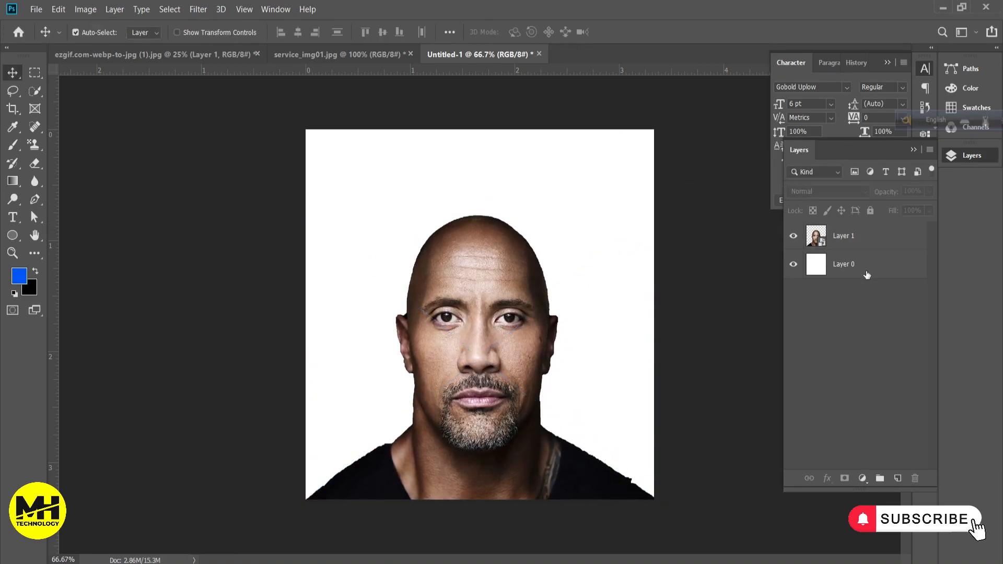
# Step: Rasterize the portrait's smart object layer
pyautogui.rightClick(864, 238)
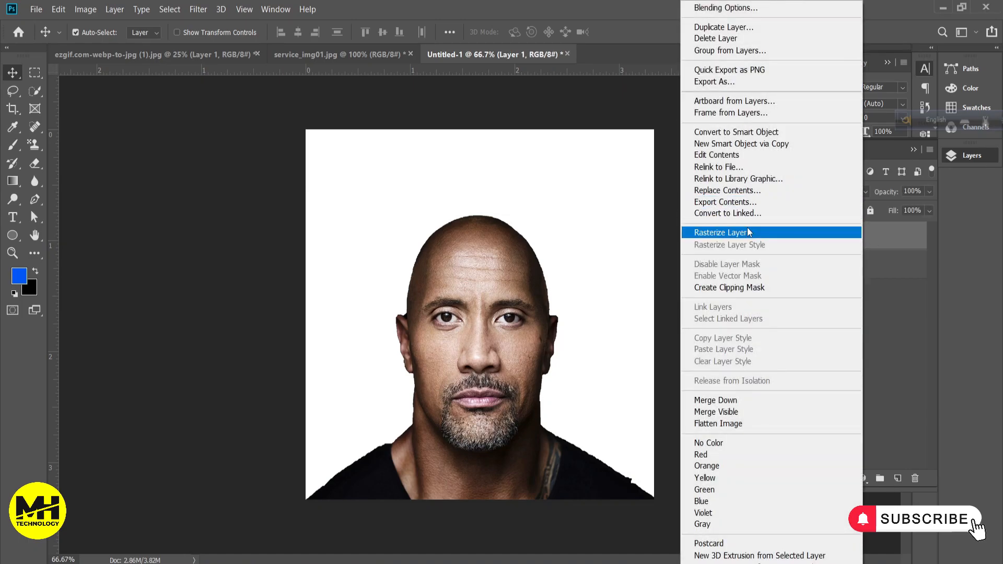
pyautogui.click(747, 228)
pyautogui.click(862, 305)
pyautogui.click(863, 242)
pyautogui.click(864, 299)
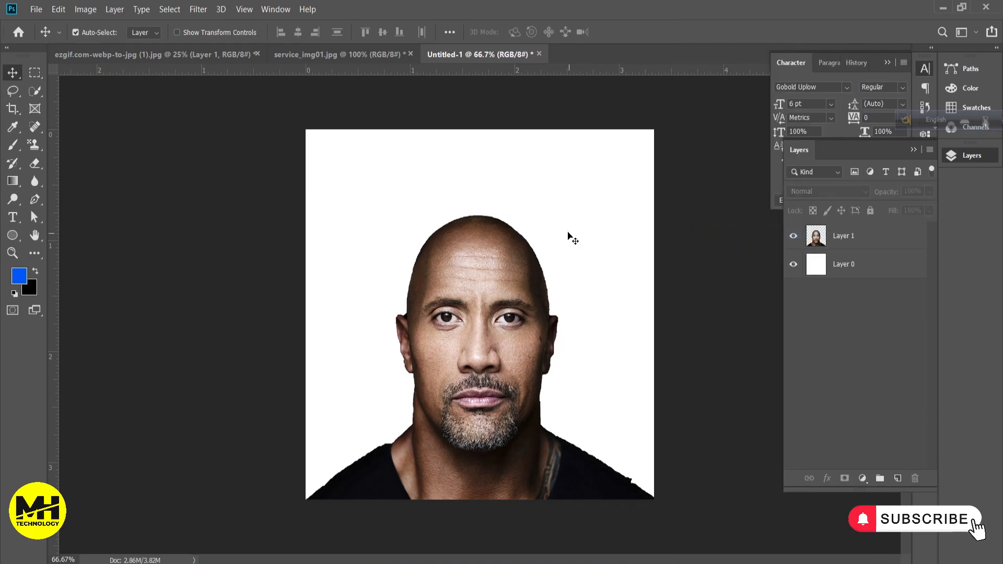
# Step: Bring the cut-out pot from service_img01.jpg into Untitled-1 over the man's head and convert it to a smart object
pyautogui.click(320, 58)
pyautogui.moveTo(615, 272); pyautogui.dragTo(511, 267)
pyautogui.rightClick(868, 235)
pyautogui.click(737, 178)
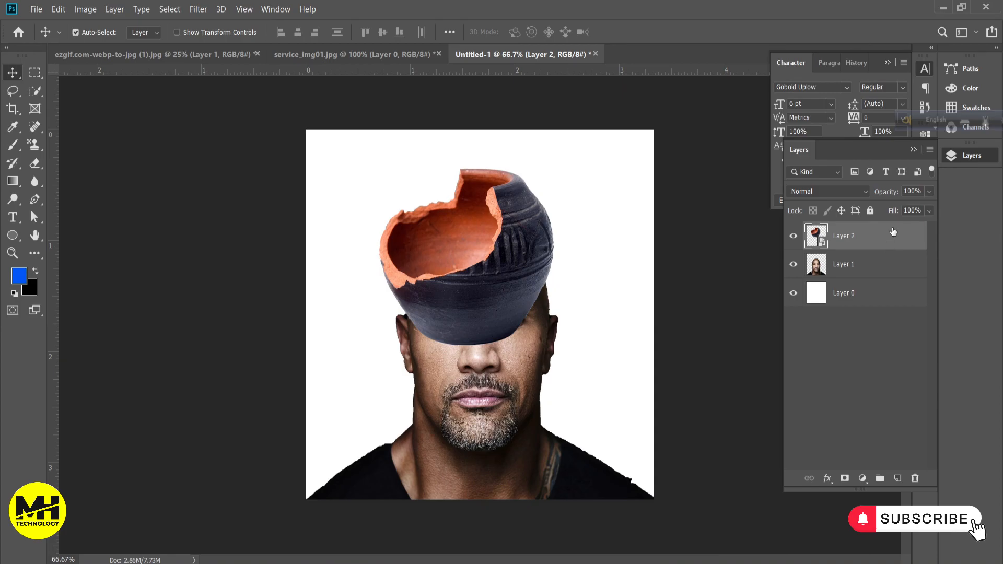
# Step: Lower the pot layer's opacity to 59% and scale the pot to about 73%, positioning it over the top of the head
pyautogui.moveTo(894, 196); pyautogui.dragTo(880, 201)
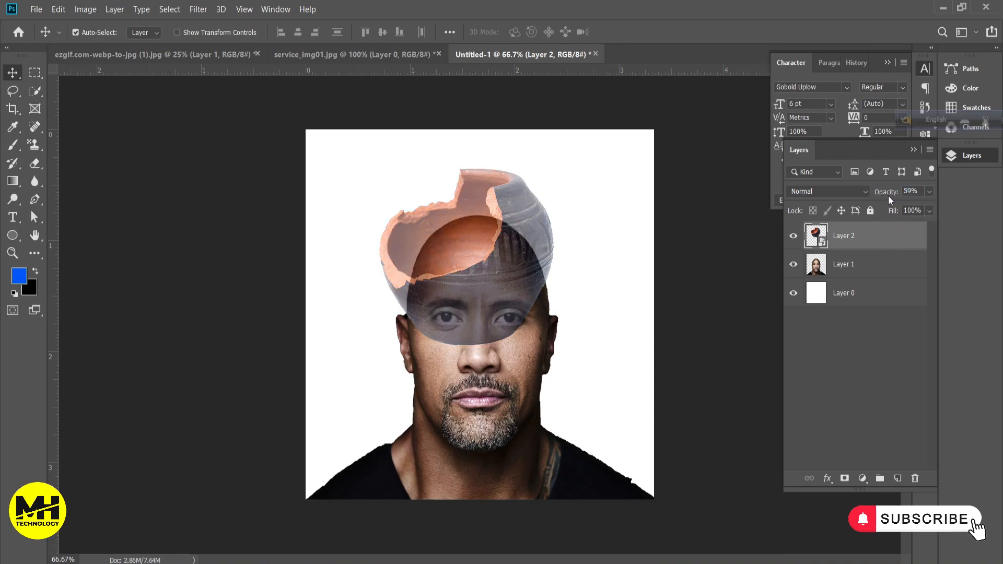
pyautogui.hotkey('ctrl', 't')
pyautogui.moveTo(562, 165); pyautogui.dragTo(510, 215)
pyautogui.moveTo(471, 270); pyautogui.dragTo(517, 316)
pyautogui.keyDown('ctrl'); pyautogui.click(486, 275); pyautogui.keyUp('ctrl')
pyautogui.keyDown('ctrl'); pyautogui.click(514, 305); pyautogui.keyUp('ctrl')
pyautogui.moveTo(520, 275); pyautogui.dragTo(550, 338)
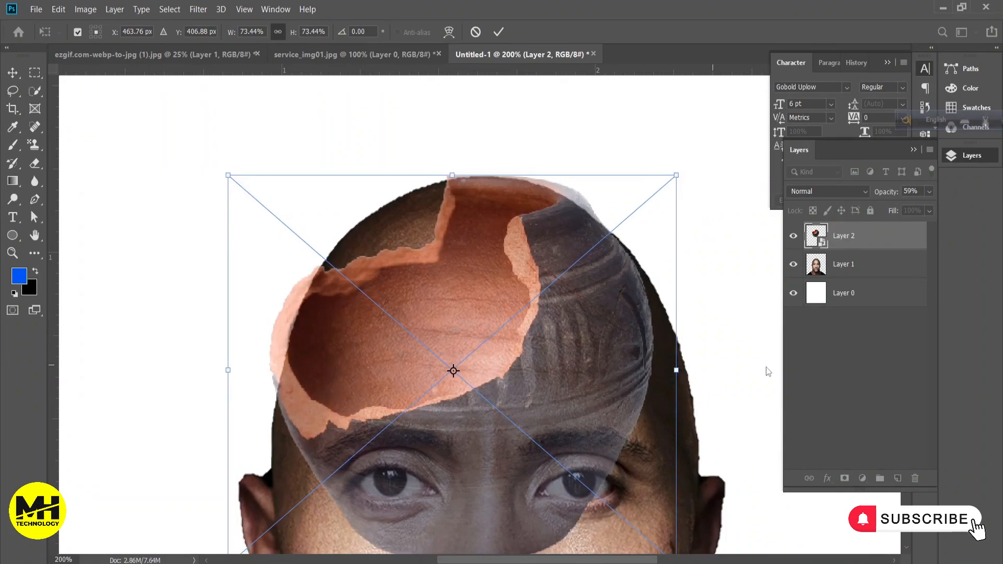
pyautogui.click(858, 379)
# Step: Rasterize the pot's smart object layer
pyautogui.click(875, 242)
pyautogui.rightClick(879, 237)
pyautogui.click(762, 234)
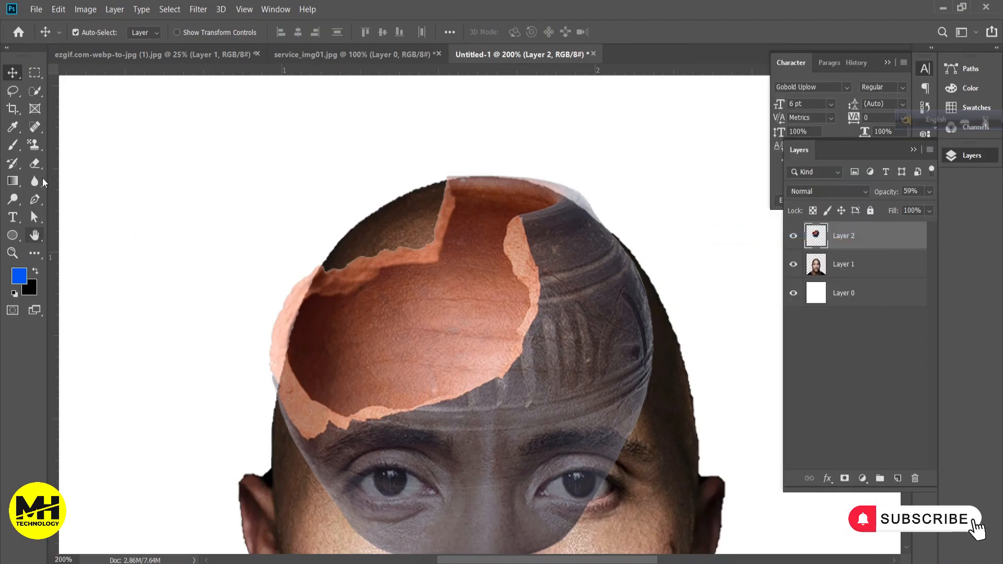
# Step: Erase the dark outer body of the pot over the eyes and forehead with a size 60 eraser, keeping the orange broken opening
pyautogui.click(35, 164)
pyautogui.scroll(-3, 421, 396)
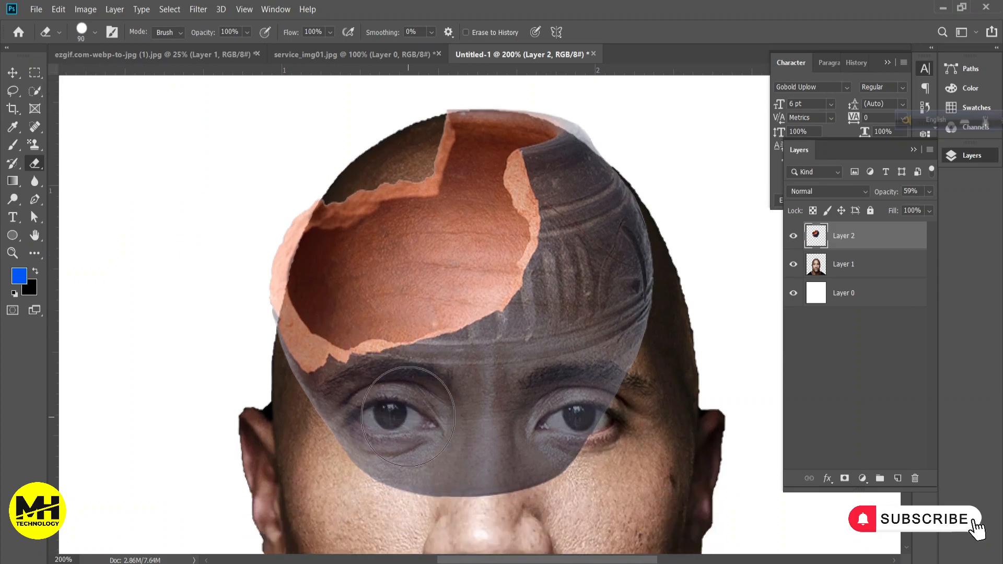
pyautogui.scroll(-1, 421, 395)
pyautogui.keyDown('ctrl'); pyautogui.click(425, 355); pyautogui.keyUp('ctrl')
pyautogui.press('[')
pyautogui.press('[')
pyautogui.press('[')
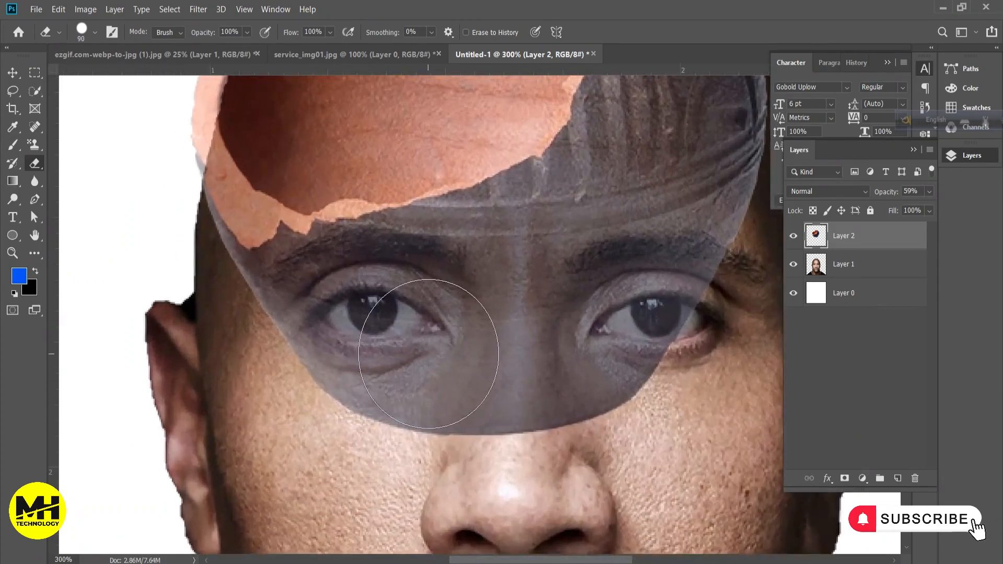
pyautogui.moveTo(303, 303)
pyautogui.mouseDown()
pyautogui.moveTo(222, 296)
pyautogui.moveTo(188, 261)
pyautogui.moveTo(168, 212)
pyautogui.mouseUp()
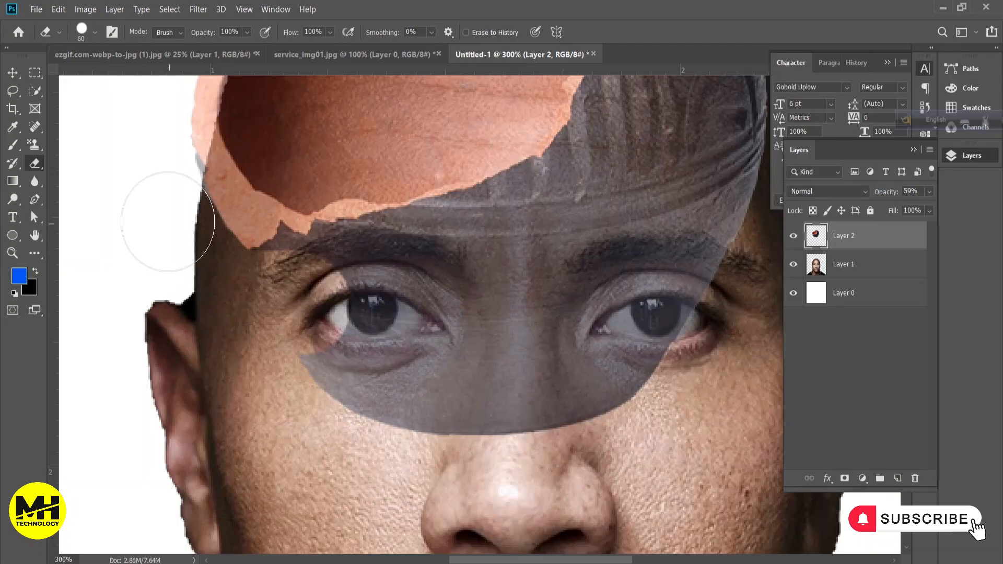
pyautogui.moveTo(280, 304)
pyautogui.mouseDown()
pyautogui.moveTo(427, 300)
pyautogui.moveTo(343, 330)
pyautogui.moveTo(439, 379)
pyautogui.moveTo(560, 419)
pyautogui.moveTo(577, 405)
pyautogui.moveTo(327, 411)
pyautogui.moveTo(569, 397)
pyautogui.moveTo(667, 313)
pyautogui.moveTo(454, 394)
pyautogui.moveTo(561, 325)
pyautogui.moveTo(547, 287)
pyautogui.moveTo(517, 258)
pyautogui.moveTo(627, 248)
pyautogui.moveTo(683, 210)
pyautogui.moveTo(585, 366)
pyautogui.moveTo(475, 461)
pyautogui.moveTo(525, 270)
pyautogui.moveTo(512, 325)
pyautogui.moveTo(514, 254)
pyautogui.moveTo(435, 180)
pyautogui.moveTo(418, 181)
pyautogui.moveTo(437, 248)
pyautogui.moveTo(418, 385)
pyautogui.moveTo(477, 363)
pyautogui.moveTo(378, 431)
pyautogui.moveTo(375, 446)
pyautogui.moveTo(633, 313)
pyautogui.moveTo(587, 332)
pyautogui.moveTo(649, 294)
pyautogui.moveTo(676, 252)
pyautogui.moveTo(579, 315)
pyautogui.moveTo(362, 359)
pyautogui.mouseUp()
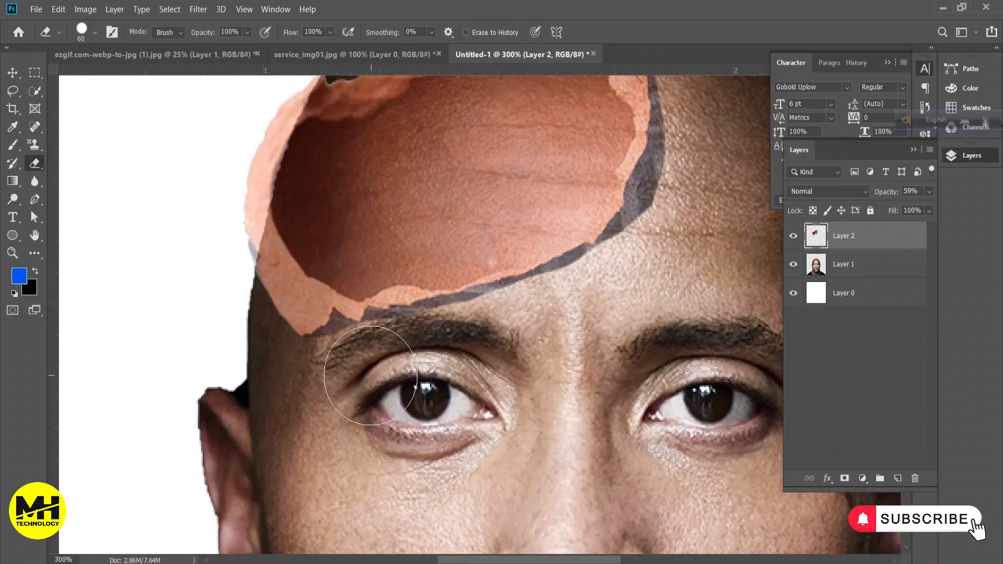
# Step: Erase the dark strip under the pot opening's lower broken edge above the left-hand eyebrow with a size 10 eraser
pyautogui.keyDown('ctrl'); pyautogui.click(406, 386); pyautogui.keyUp('ctrl')
pyautogui.keyDown('ctrl'); pyautogui.click(407, 386); pyautogui.keyUp('ctrl')
pyautogui.moveTo(420, 334); pyautogui.dragTo(416, 374)
pyautogui.press('[')
pyautogui.press('[')
pyautogui.press('[')
pyautogui.press('[')
pyautogui.press('[')
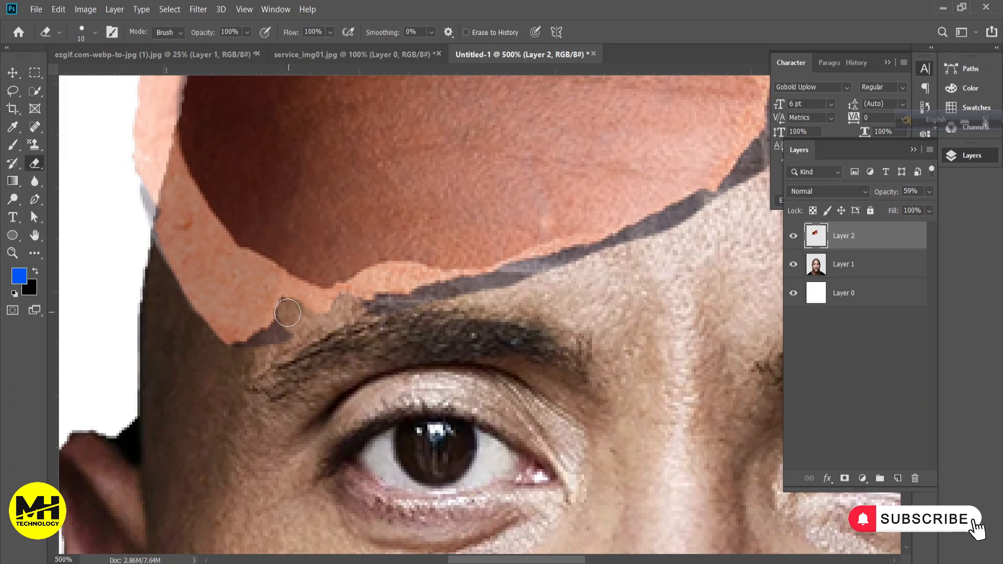
pyautogui.moveTo(286, 317); pyautogui.dragTo(273, 335)
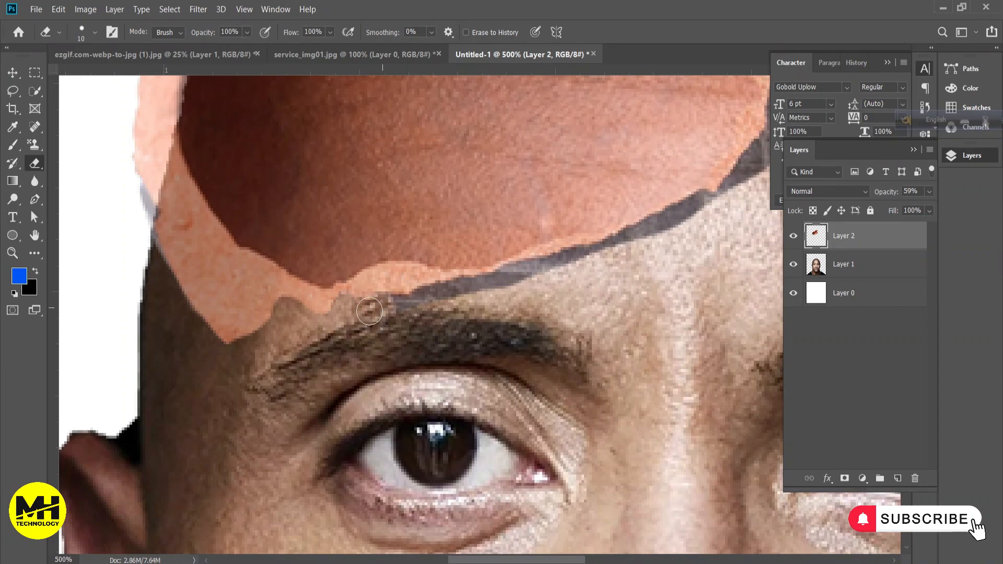
pyautogui.moveTo(429, 298); pyautogui.dragTo(458, 294)
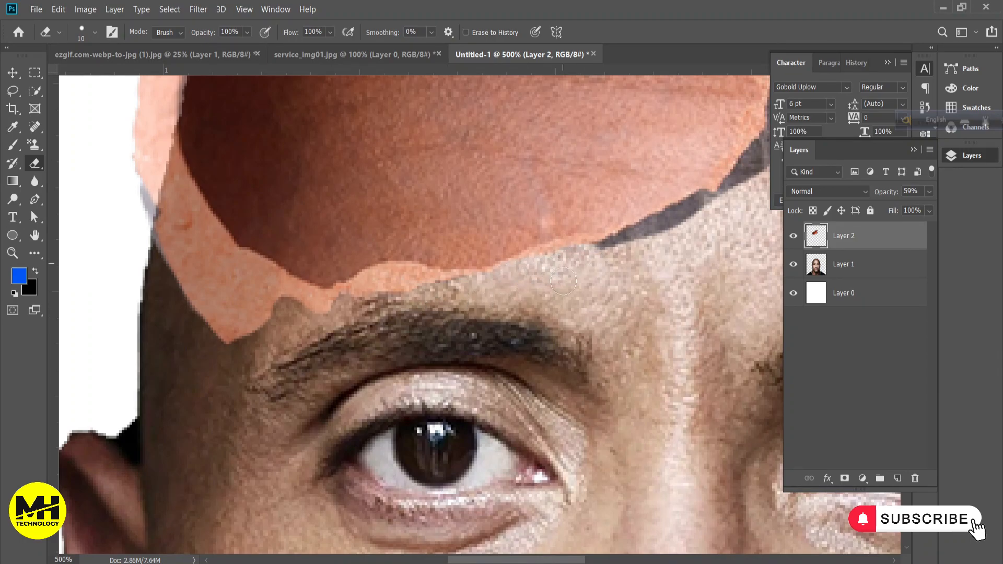
# Step: Erase the dark pot strip from the middle of the forehead up along the opening's right-hand broken edge
pyautogui.moveTo(669, 277); pyautogui.dragTo(365, 378)
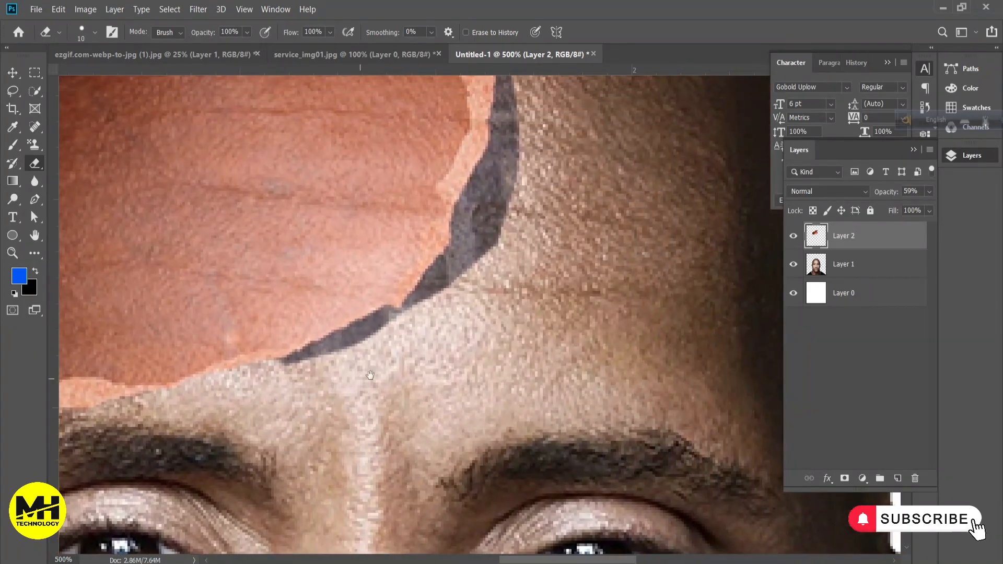
pyautogui.moveTo(381, 324); pyautogui.dragTo(304, 360)
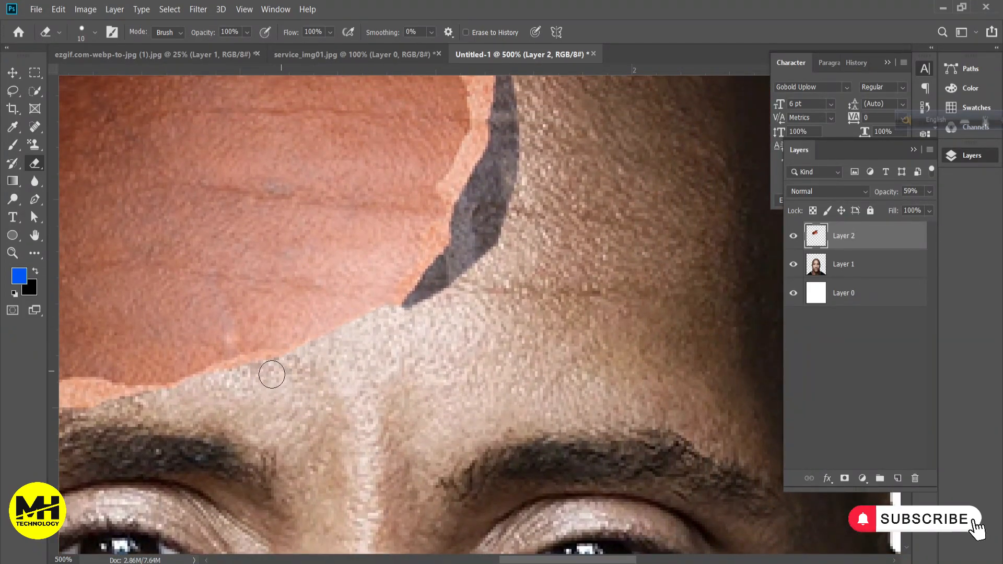
pyautogui.moveTo(536, 232); pyautogui.dragTo(424, 382)
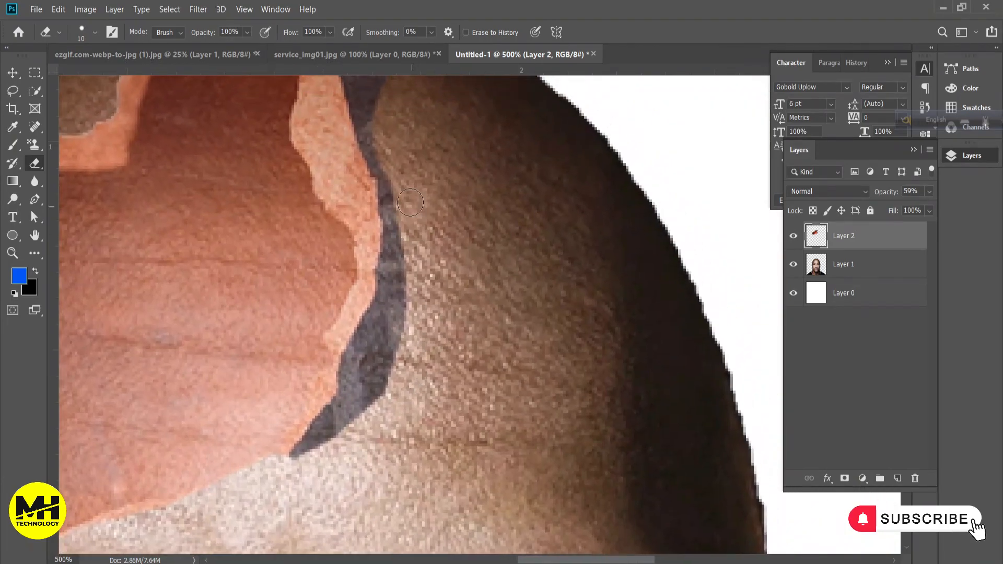
pyautogui.moveTo(393, 204)
pyautogui.mouseDown()
pyautogui.moveTo(383, 304)
pyautogui.moveTo(345, 398)
pyautogui.mouseUp()
pyautogui.moveTo(338, 412)
pyautogui.mouseDown()
pyautogui.moveTo(298, 457)
pyautogui.moveTo(332, 451)
pyautogui.moveTo(369, 408)
pyautogui.moveTo(361, 411)
pyautogui.moveTo(409, 328)
pyautogui.moveTo(416, 270)
pyautogui.moveTo(375, 378)
pyautogui.mouseUp()
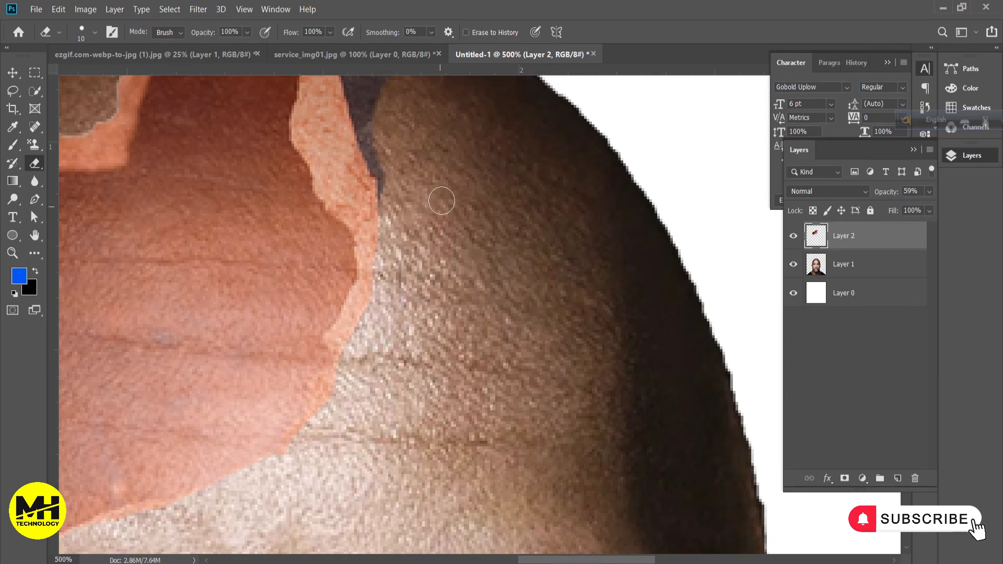
# Step: Erase the dark patch between the opening's upper right edge and the crown, undoing stray strokes and refining with size 5 and 8 erasers
pyautogui.moveTo(436, 230); pyautogui.dragTo(406, 399)
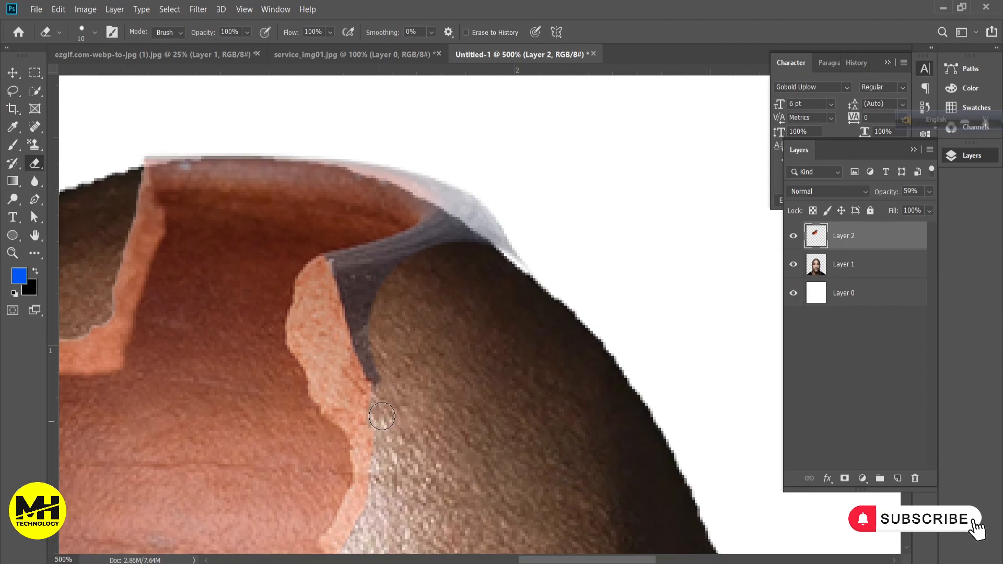
pyautogui.hotkey('ctrl', 'z')
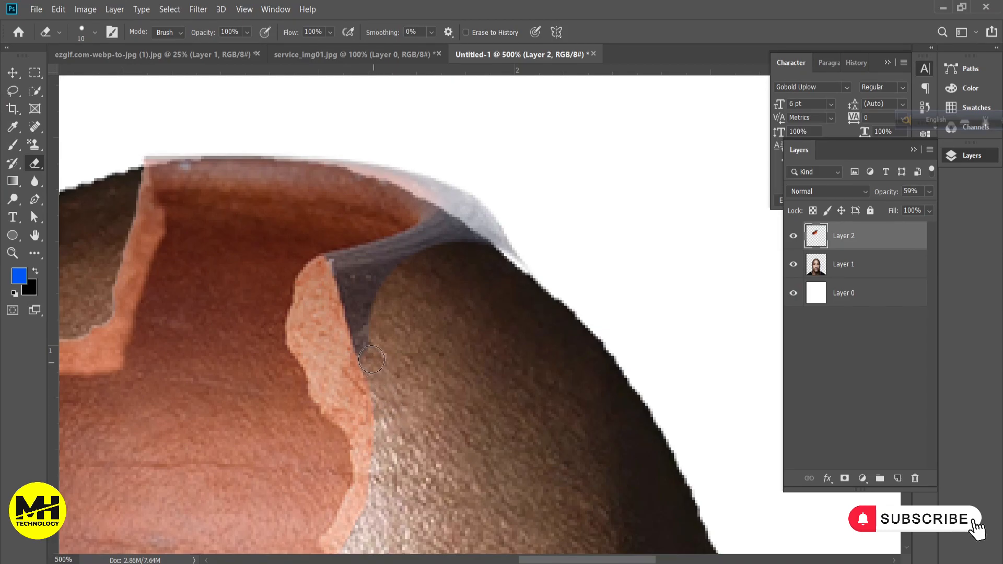
pyautogui.moveTo(360, 317)
pyautogui.mouseDown()
pyautogui.moveTo(337, 266)
pyautogui.moveTo(369, 267)
pyautogui.mouseUp()
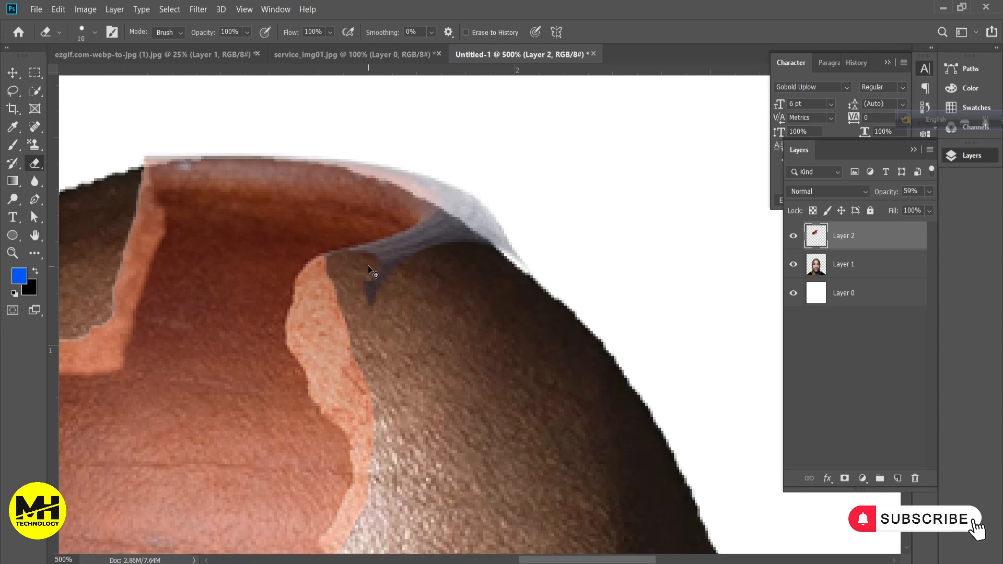
pyautogui.hotkey('ctrl', 'z')
pyautogui.moveTo(439, 252); pyautogui.dragTo(376, 263)
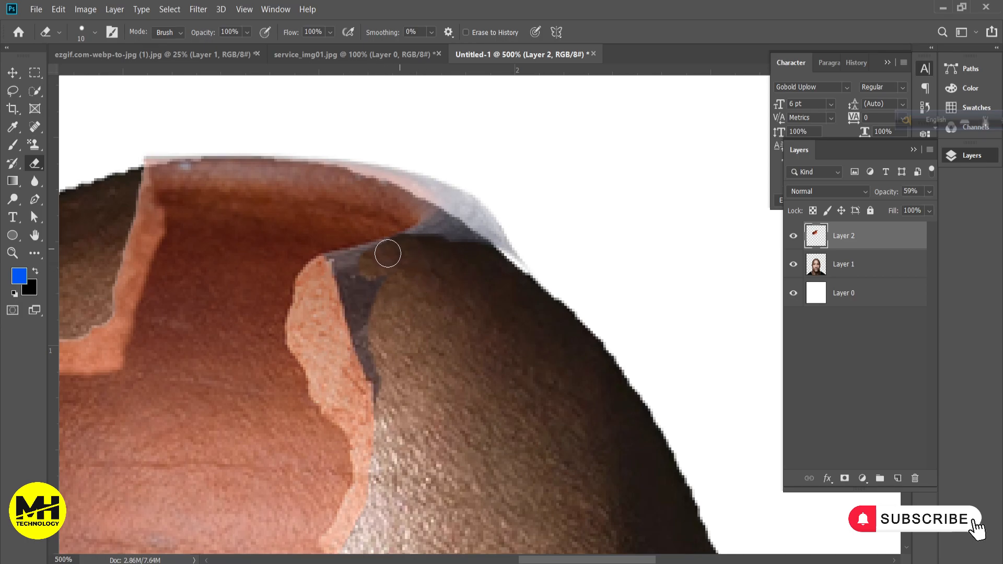
pyautogui.moveTo(367, 260); pyautogui.dragTo(345, 262)
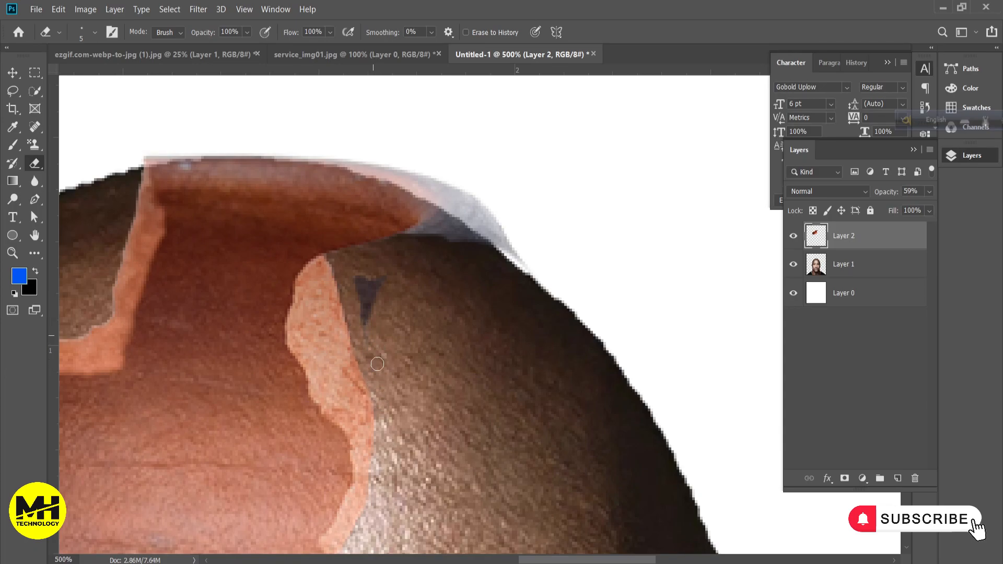
pyautogui.moveTo(377, 335); pyautogui.dragTo(368, 283)
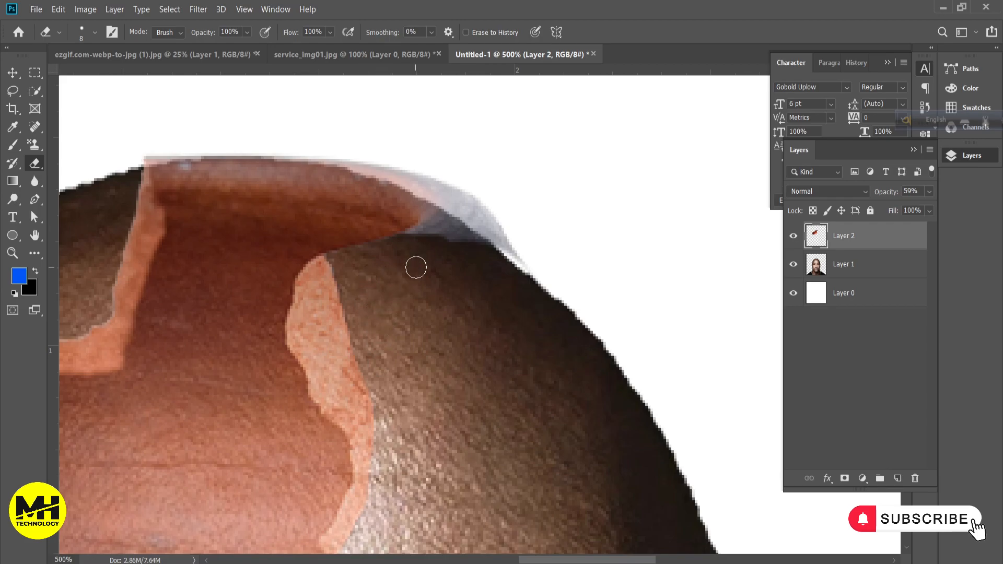
pyautogui.moveTo(414, 246); pyautogui.dragTo(436, 221)
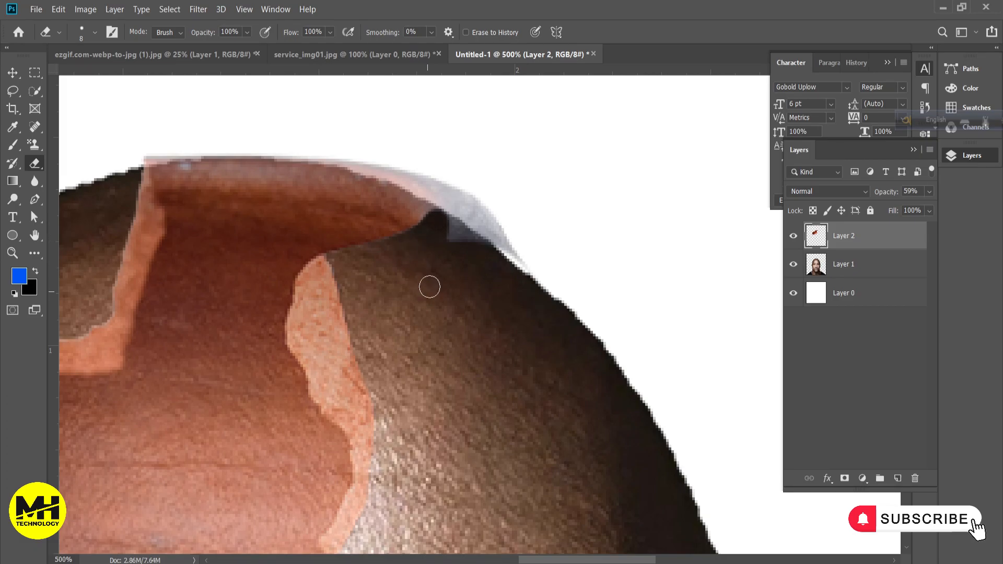
# Step: Erase the pale pot rim overhanging the crown with a size 8 eraser so the pot follows the head's top outline
pyautogui.moveTo(422, 262)
pyautogui.mouseDown()
pyautogui.moveTo(462, 318)
pyautogui.moveTo(511, 351)
pyautogui.moveTo(552, 346)
pyautogui.moveTo(563, 319)
pyautogui.moveTo(587, 342)
pyautogui.moveTo(637, 346)
pyautogui.moveTo(639, 367)
pyautogui.moveTo(600, 313)
pyautogui.moveTo(589, 304)
pyautogui.moveTo(598, 321)
pyautogui.moveTo(558, 301)
pyautogui.mouseUp()
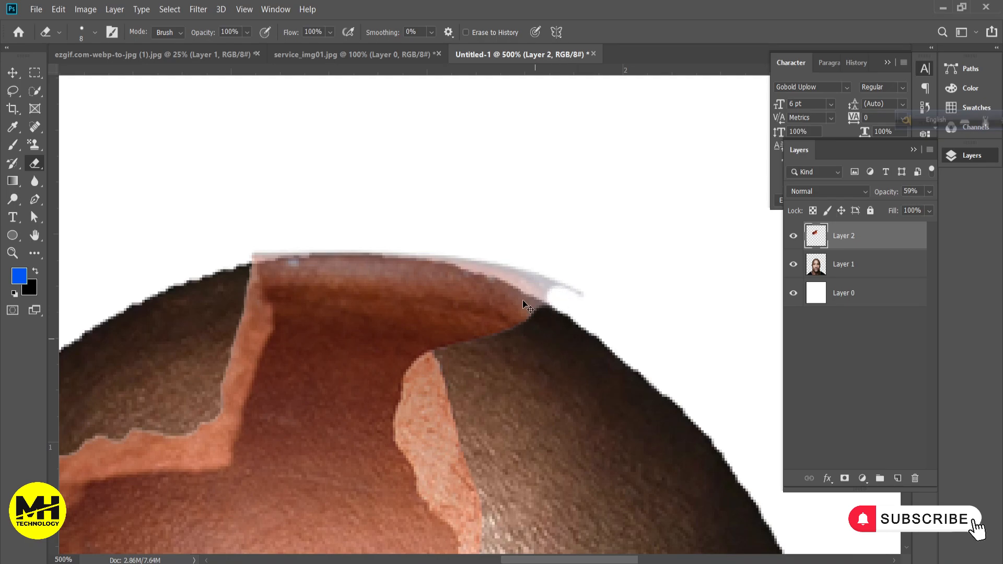
pyautogui.scroll(3, 524, 302)
pyautogui.moveTo(426, 248); pyautogui.dragTo(517, 320)
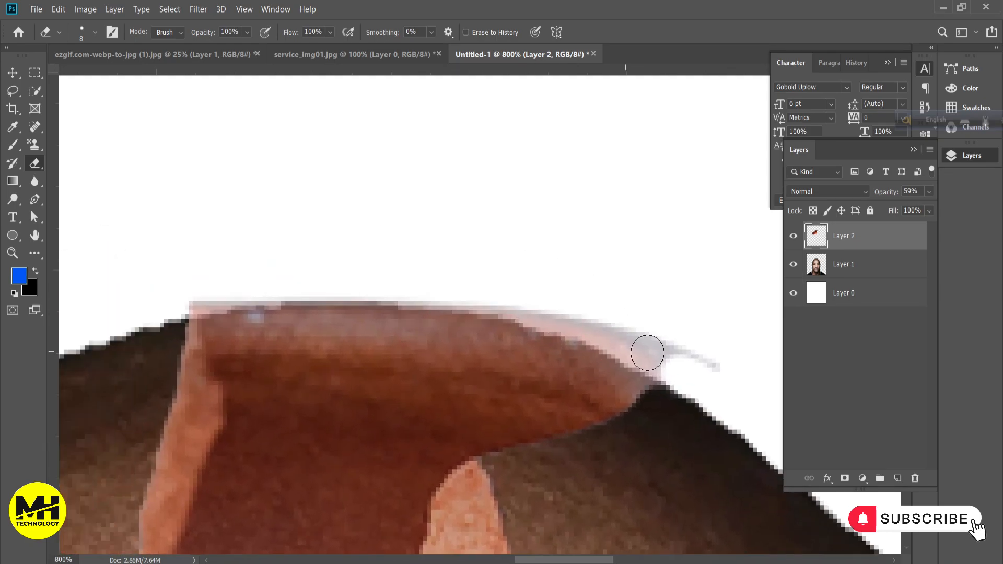
pyautogui.moveTo(674, 365); pyautogui.dragTo(538, 309)
pyautogui.hotkey('ctrl', 'z')
pyautogui.moveTo(684, 364)
pyautogui.mouseDown()
pyautogui.moveTo(588, 327)
pyautogui.moveTo(591, 336)
pyautogui.mouseUp()
pyautogui.hotkey('ctrl', 'z')
pyautogui.moveTo(666, 360); pyautogui.dragTo(487, 291)
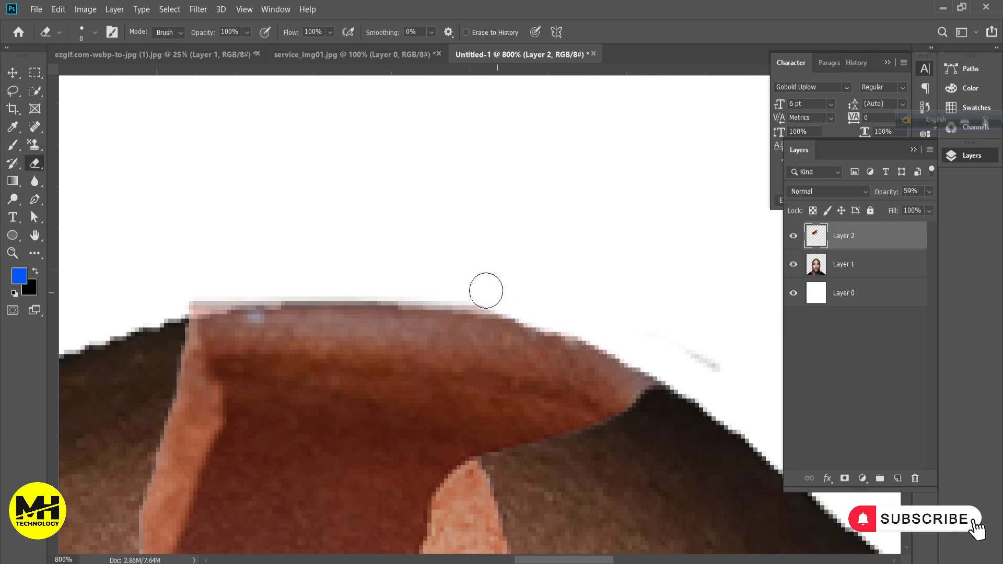
pyautogui.moveTo(719, 366); pyautogui.dragTo(685, 352)
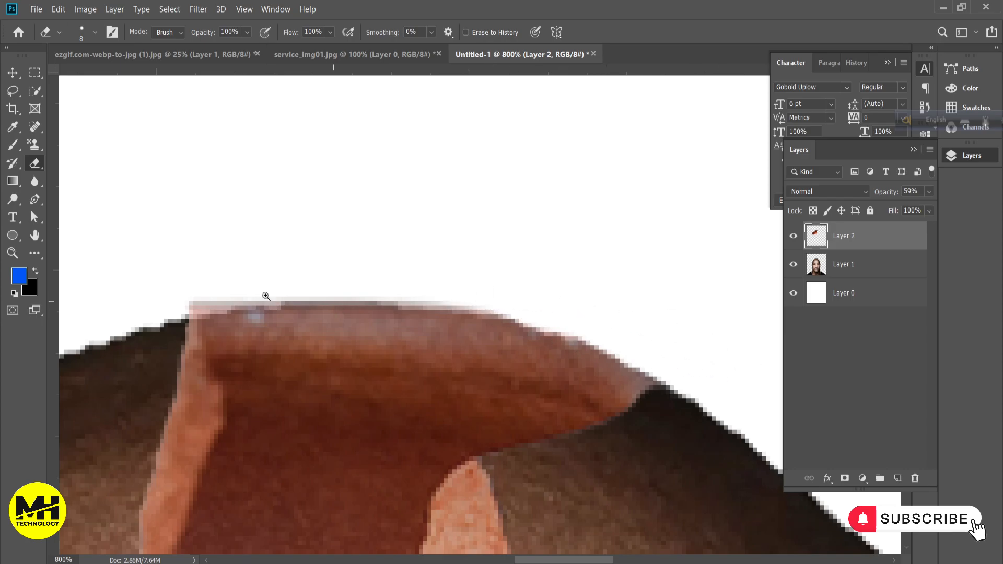
pyautogui.scroll(1, 267, 297)
pyautogui.moveTo(269, 296)
pyautogui.mouseDown()
pyautogui.moveTo(567, 307)
pyautogui.moveTo(547, 286)
pyautogui.moveTo(458, 303)
pyautogui.mouseUp()
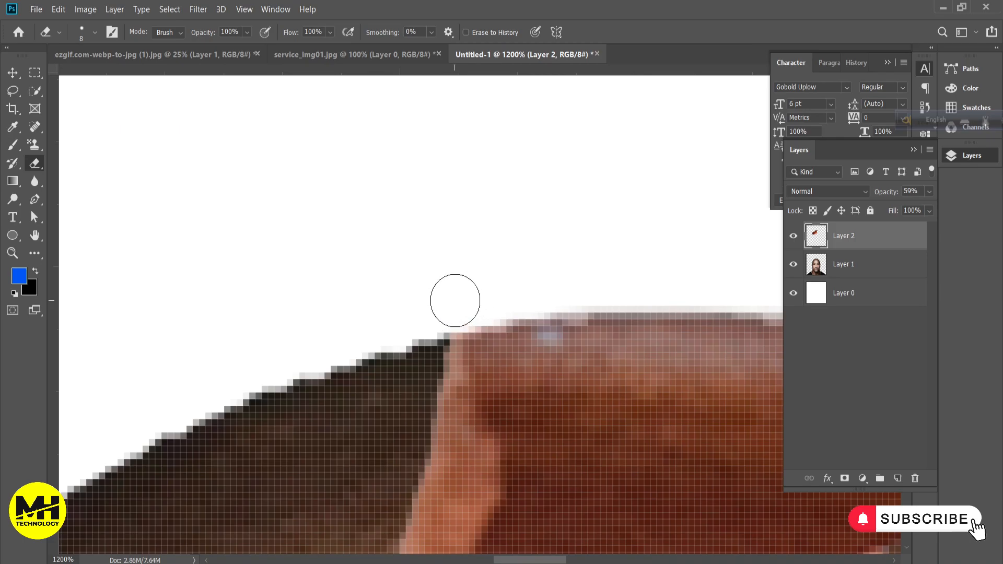
# Step: Erase the grey lower tip of the pot that sticks out beyond the left-hand temple
pyautogui.scroll(-2, 461, 301)
pyautogui.scroll(-3, 461, 301)
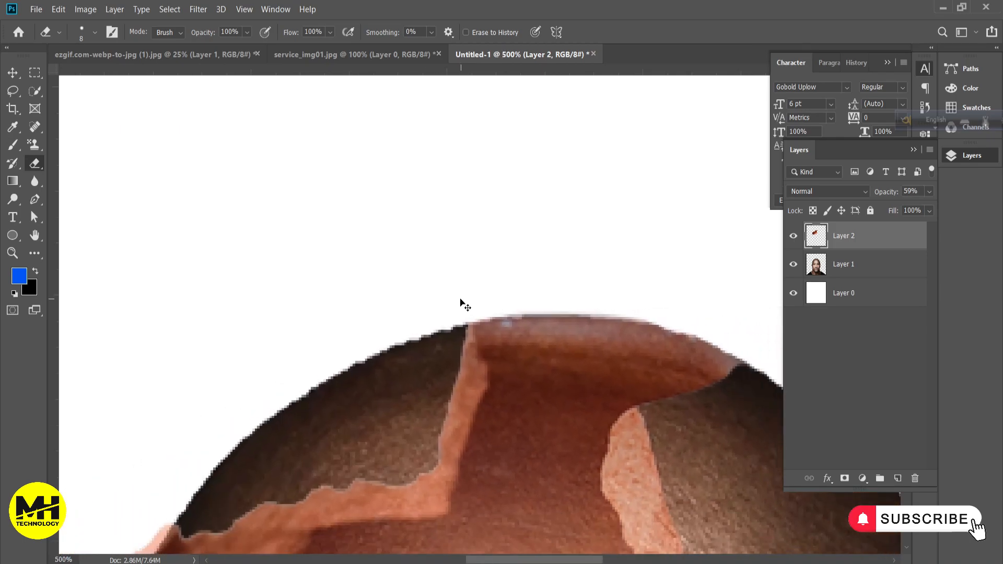
pyautogui.scroll(-3, 384, 422)
pyautogui.scroll(-2, 324, 473)
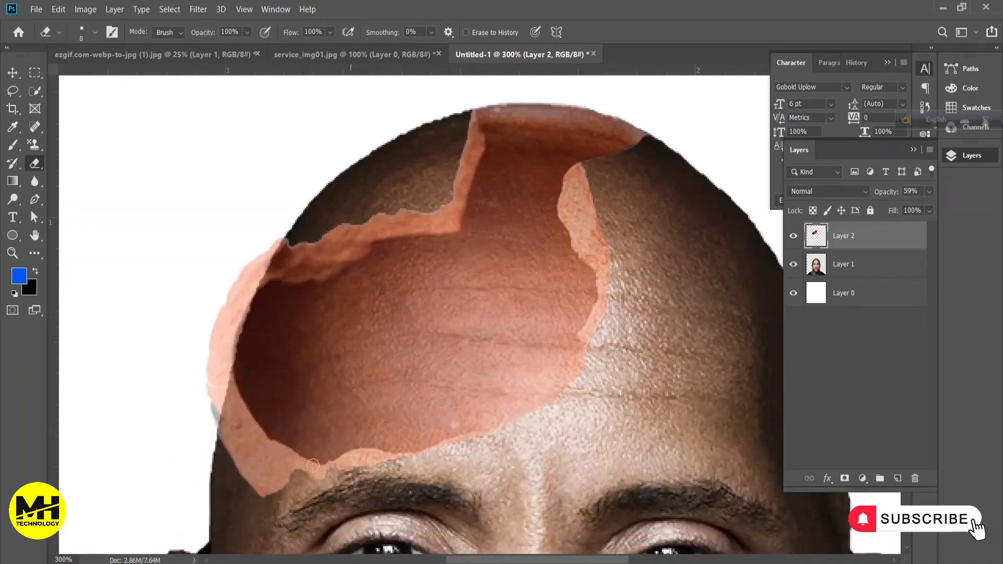
pyautogui.hscroll(-3, 369, 448)
pyautogui.scroll(2, 367, 463)
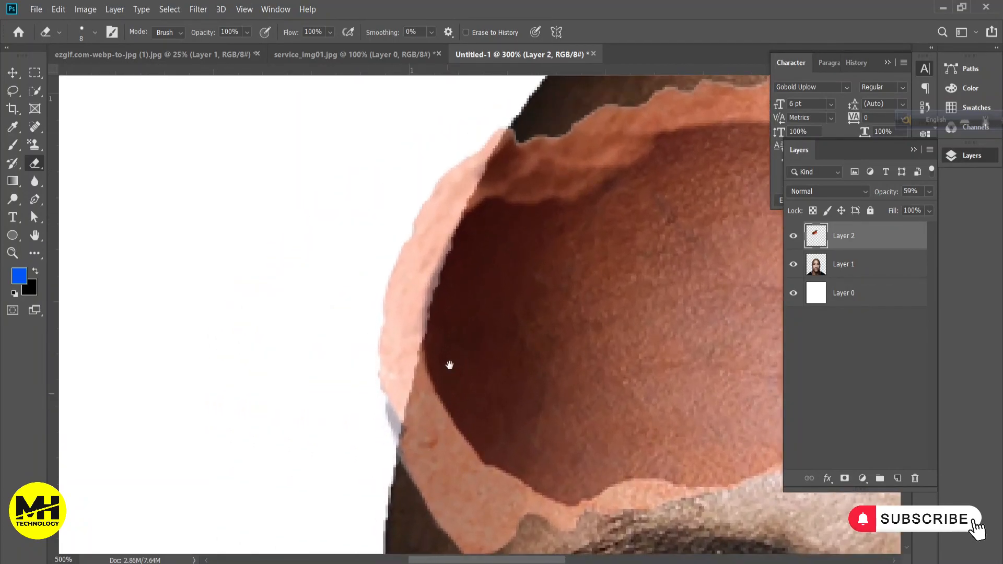
pyautogui.scroll(1, 450, 363)
pyautogui.moveTo(382, 477); pyautogui.dragTo(387, 445)
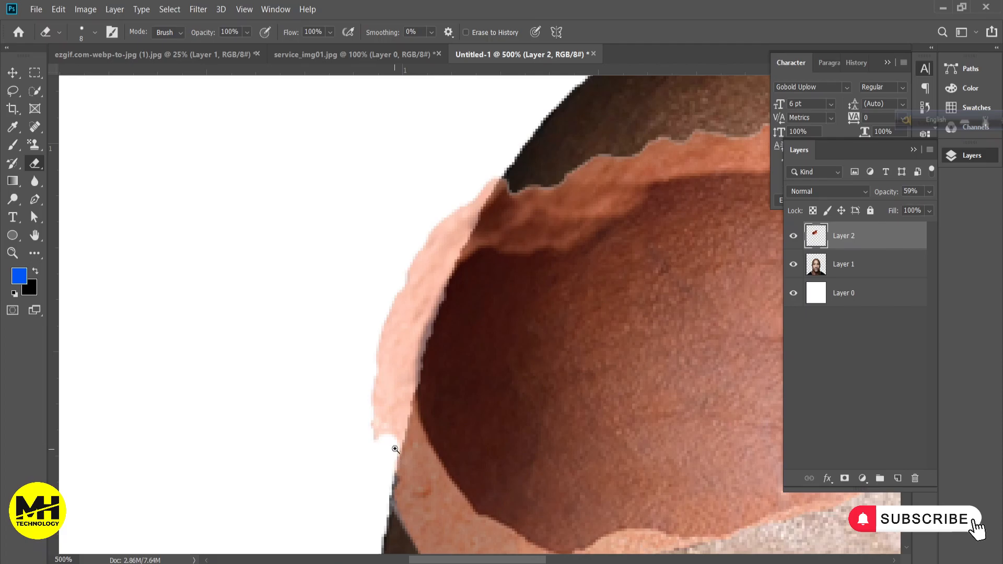
# Step: Erase the remaining orange pot rim protruding past the head's left-hand outline
pyautogui.scroll(1, 395, 449)
pyautogui.scroll(1, 392, 443)
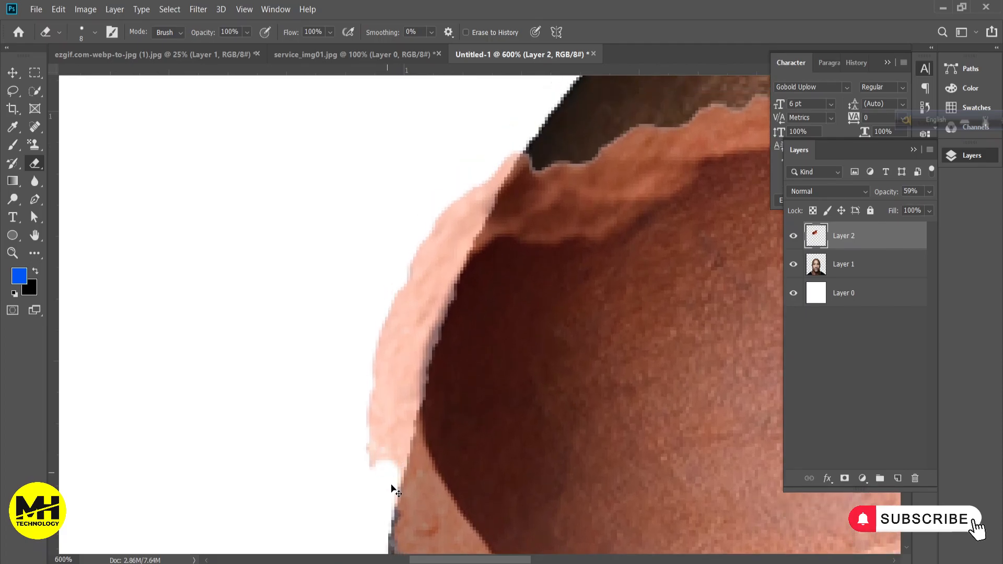
pyautogui.scroll(1, 393, 491)
pyautogui.moveTo(385, 484)
pyautogui.mouseDown()
pyautogui.moveTo(419, 327)
pyautogui.moveTo(439, 349)
pyautogui.mouseUp()
pyautogui.scroll(2, 450, 285)
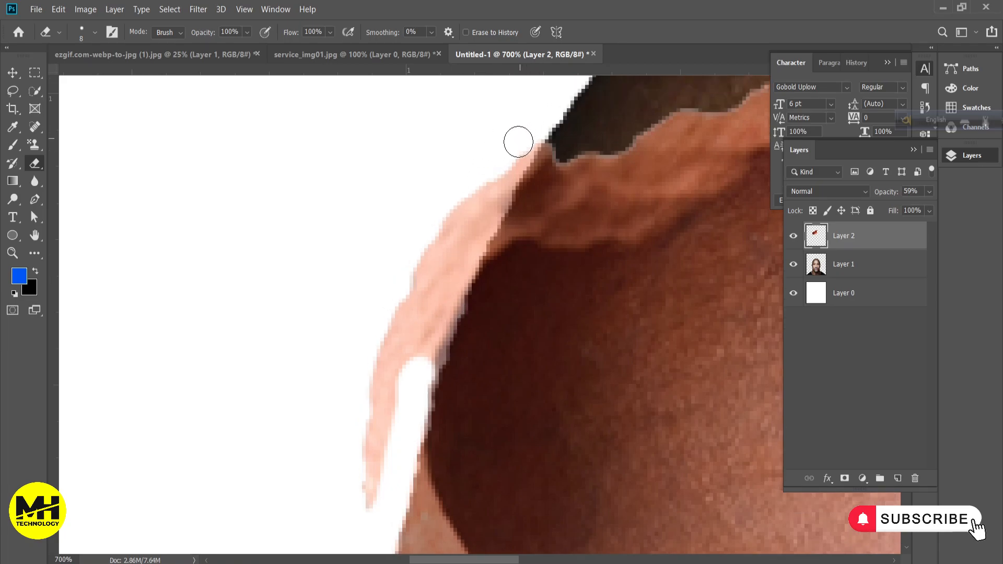
pyautogui.moveTo(529, 134); pyautogui.dragTo(421, 359)
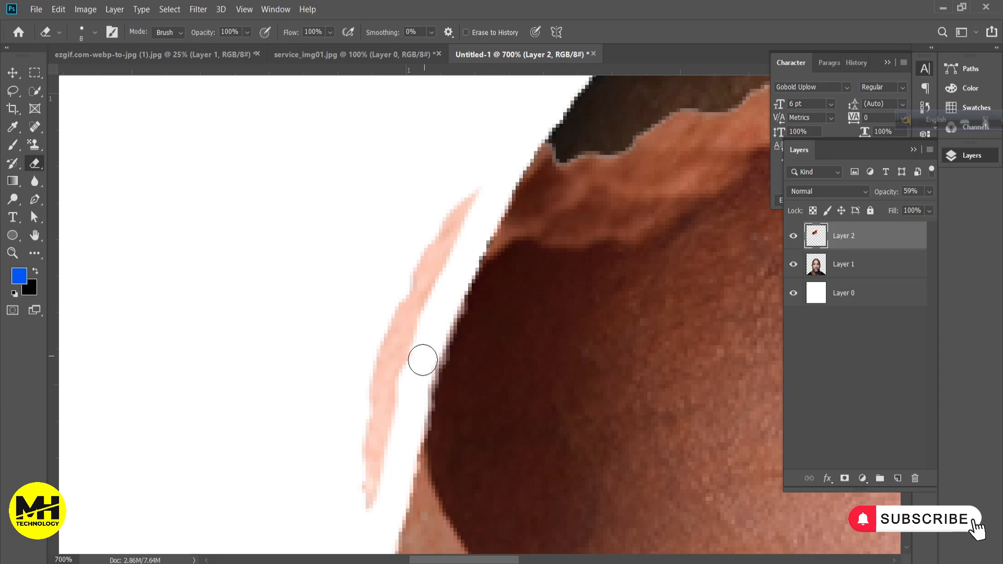
pyautogui.moveTo(483, 195)
pyautogui.mouseDown()
pyautogui.moveTo(463, 241)
pyautogui.moveTo(472, 189)
pyautogui.moveTo(420, 289)
pyautogui.moveTo(371, 498)
pyautogui.moveTo(373, 345)
pyautogui.moveTo(408, 287)
pyautogui.moveTo(386, 355)
pyautogui.mouseUp()
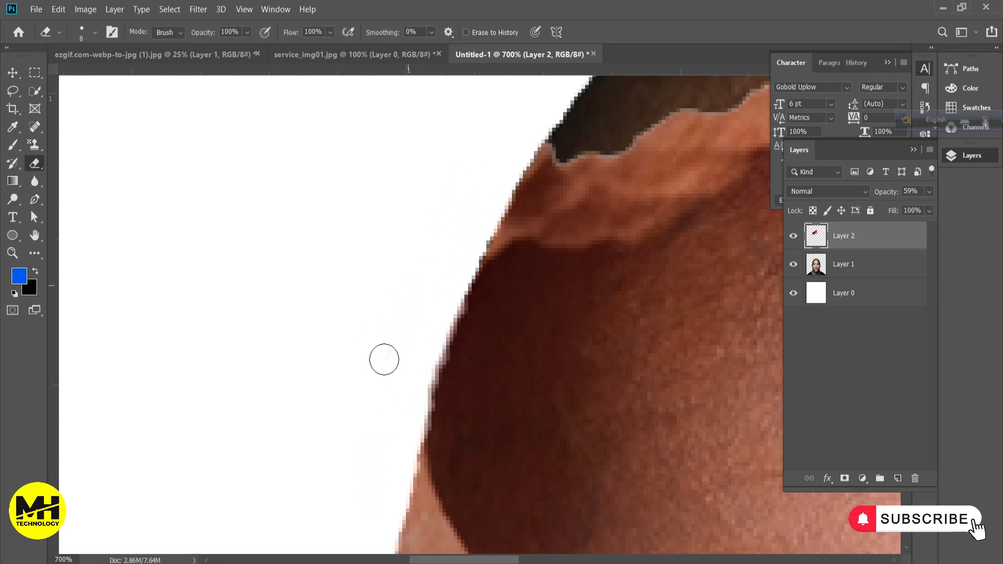
# Step: Erase the piece of scalp above the pot's upper broken edge from Layer 1, using an eraser up to size 15
pyautogui.hotkey('ctrl', '-')
pyautogui.hotkey('ctrl', '-')
pyautogui.hotkey('ctrl', '-')
pyautogui.hotkey('ctrl', '-')
pyautogui.hotkey('ctrl', '-')
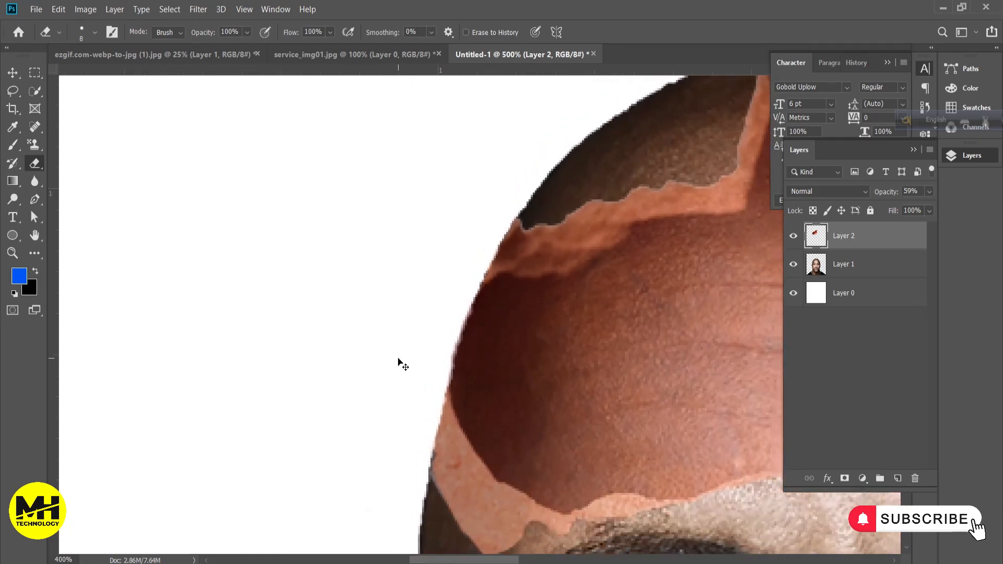
pyautogui.keyDown('ctrl'); pyautogui.click(583, 227); pyautogui.keyUp('ctrl')
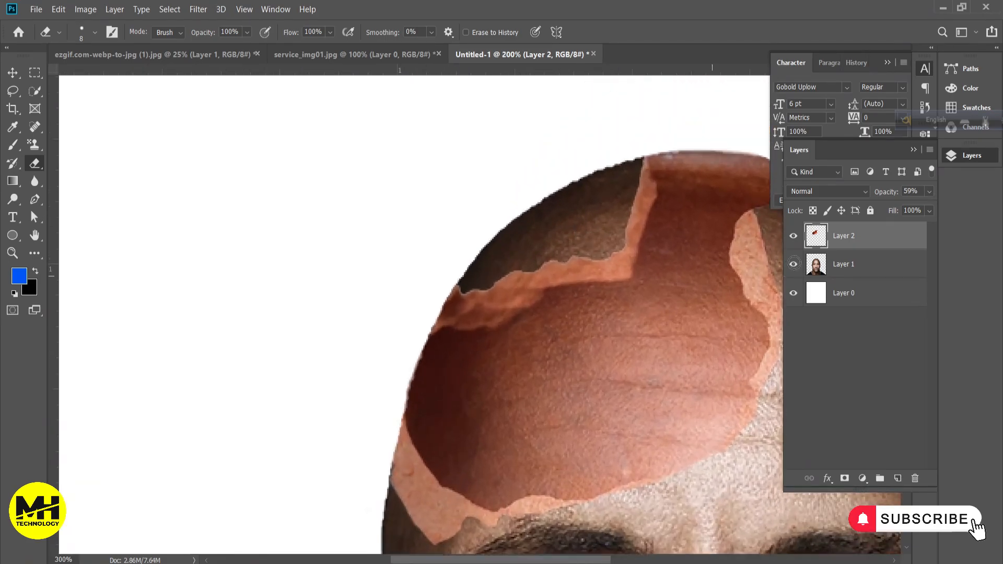
pyautogui.click(841, 268)
pyautogui.moveTo(653, 256); pyautogui.dragTo(499, 300)
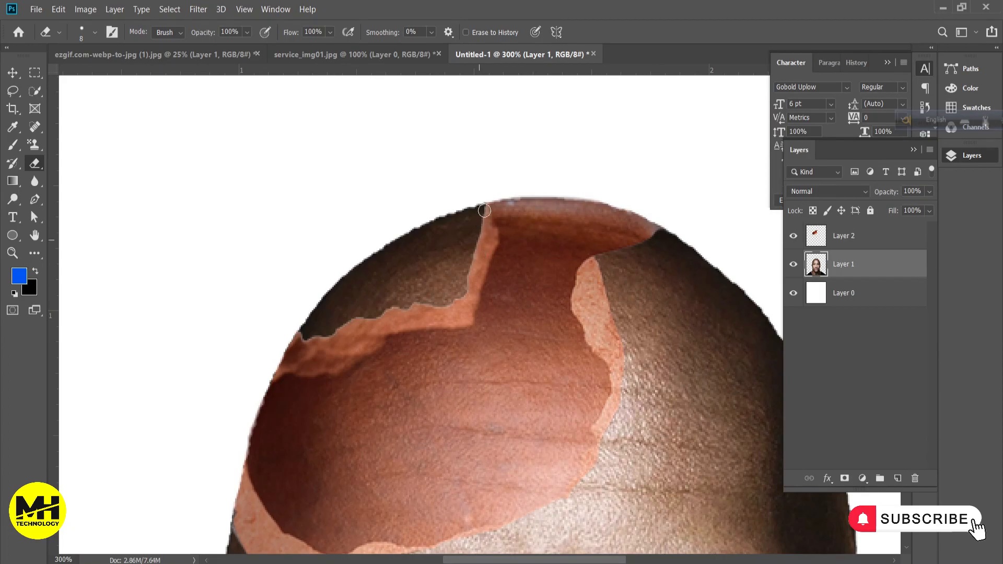
pyautogui.moveTo(484, 197)
pyautogui.mouseDown()
pyautogui.moveTo(463, 292)
pyautogui.moveTo(293, 341)
pyautogui.moveTo(352, 276)
pyautogui.moveTo(324, 307)
pyautogui.moveTo(380, 307)
pyautogui.moveTo(452, 276)
pyautogui.moveTo(468, 208)
pyautogui.moveTo(437, 273)
pyautogui.moveTo(445, 205)
pyautogui.moveTo(401, 293)
pyautogui.moveTo(415, 213)
pyautogui.moveTo(370, 288)
pyautogui.mouseUp()
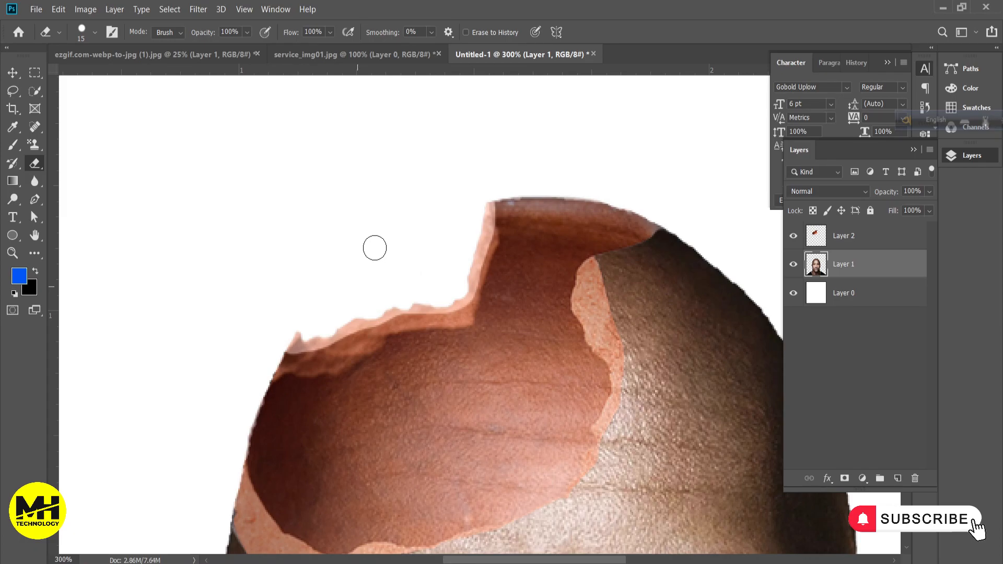
# Step: Set the opacity of the pot on Layer 2 to 100% and reselect the portrait on Layer 1
pyautogui.hotkey('ctrl', '0')
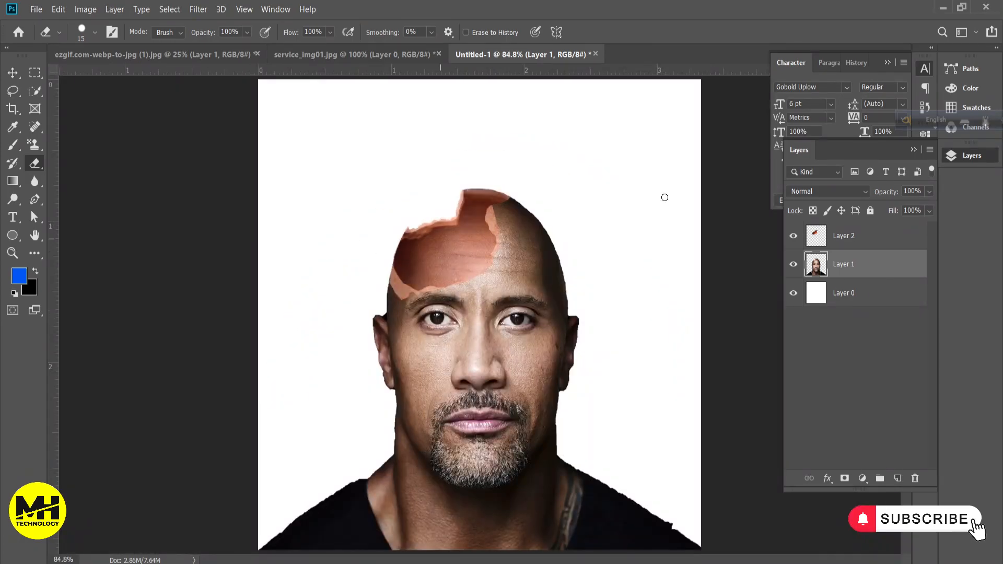
pyautogui.click(887, 244)
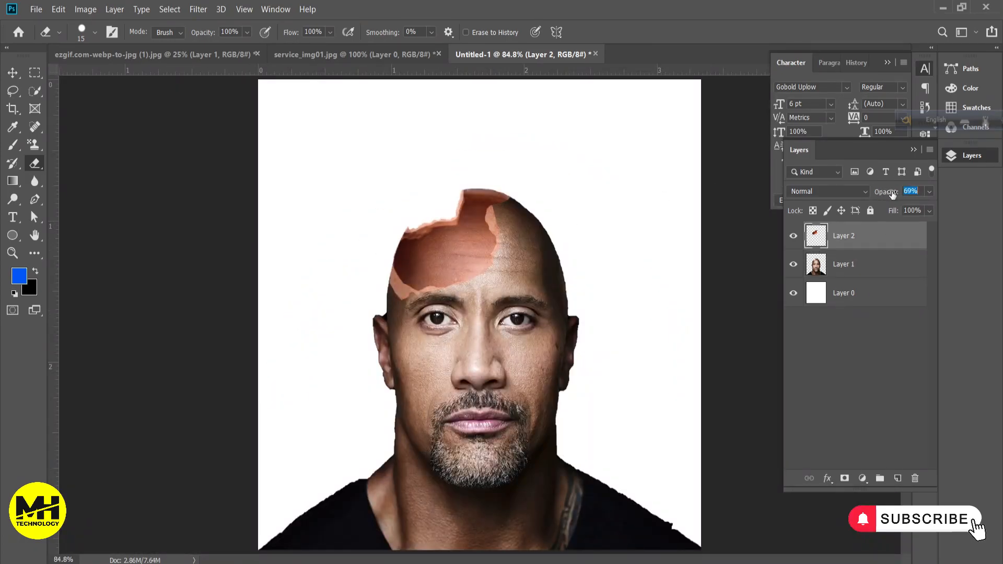
pyautogui.moveTo(913, 193); pyautogui.dragTo(913, 192)
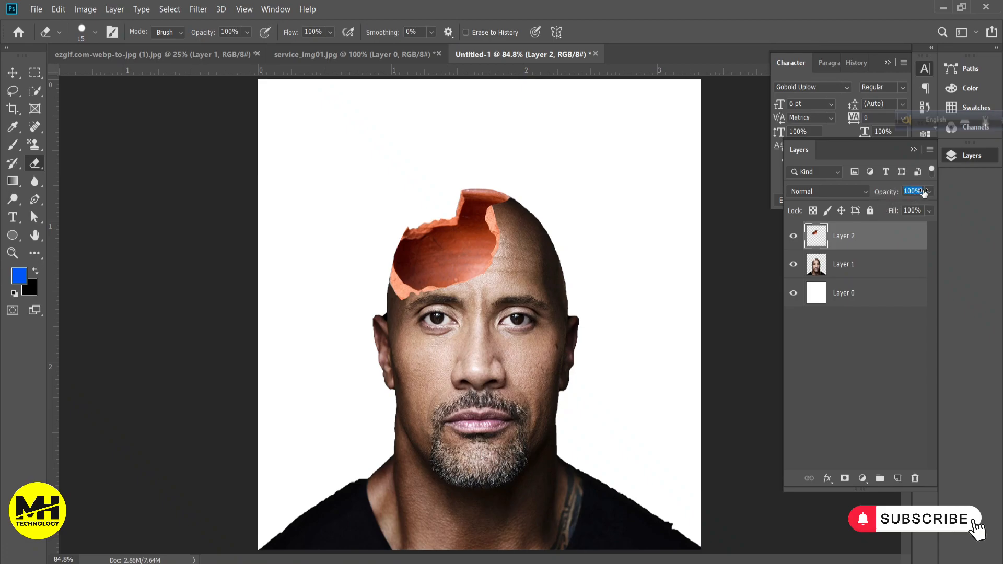
pyautogui.click(864, 259)
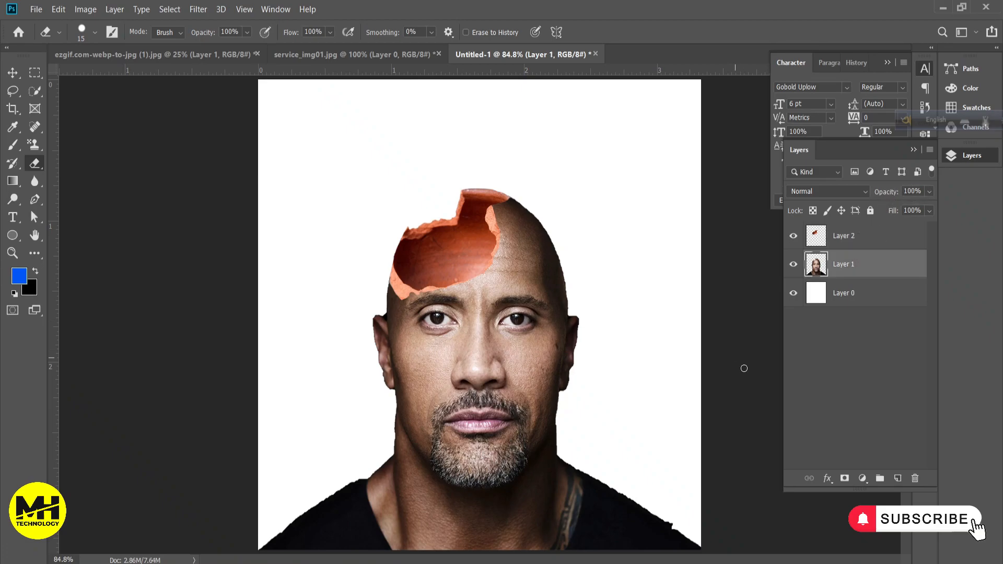
# Step: Add a Solid Color fill layer directly above Layer 0 in near-black #090a0e, sampled from the man's dark shirt
pyautogui.click(863, 380)
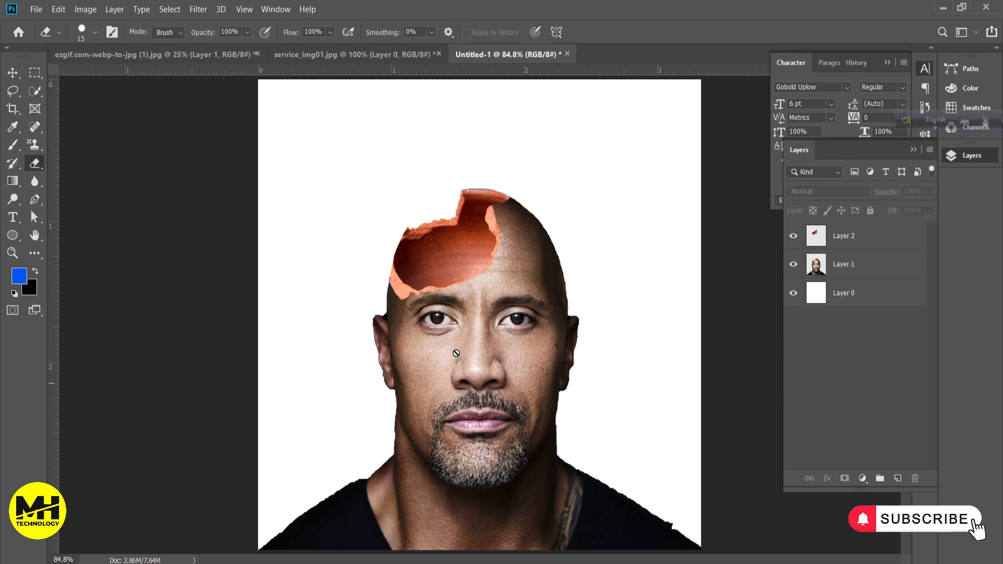
pyautogui.click(4, 73)
pyautogui.click(854, 294)
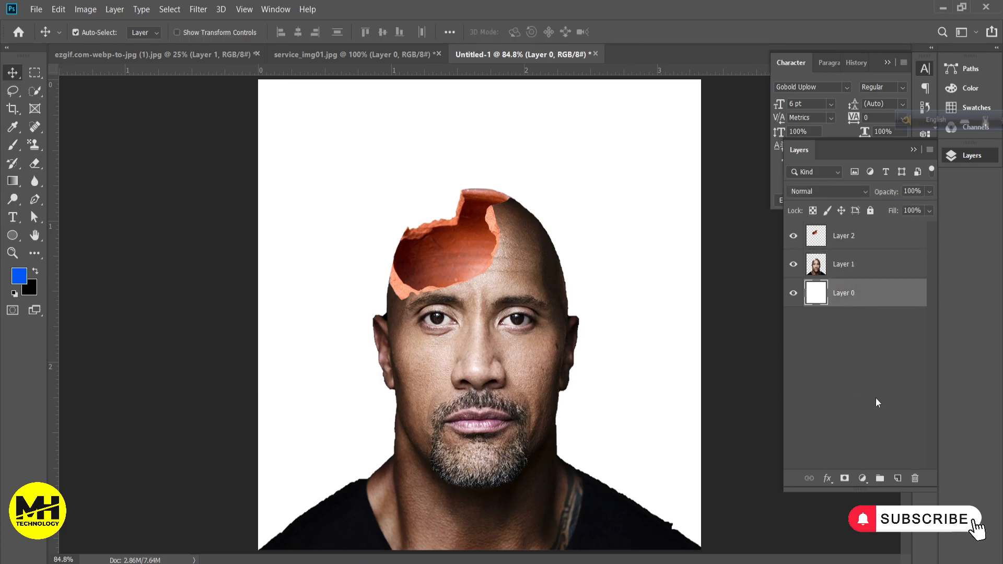
pyautogui.click(863, 476)
pyautogui.click(883, 233)
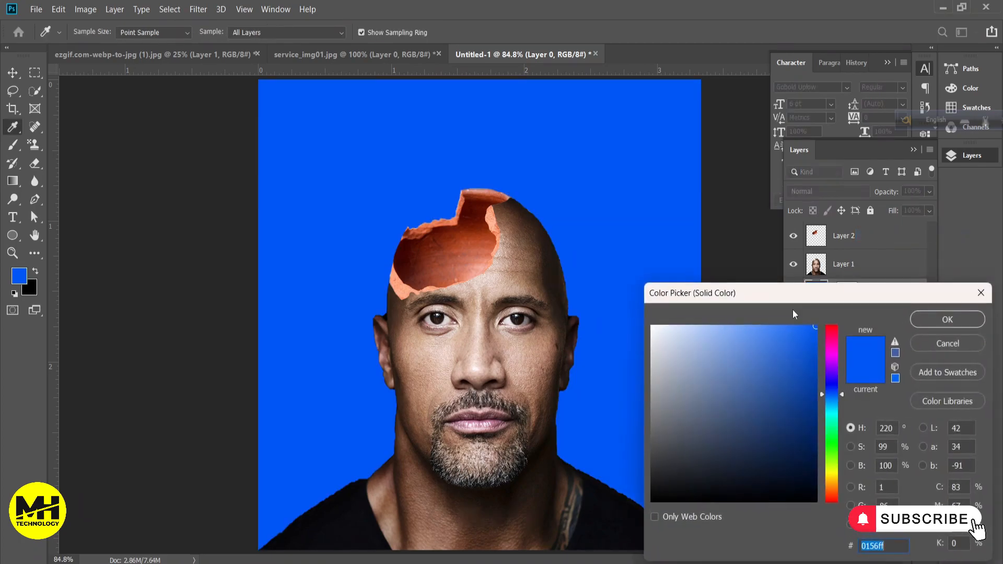
pyautogui.click(578, 503)
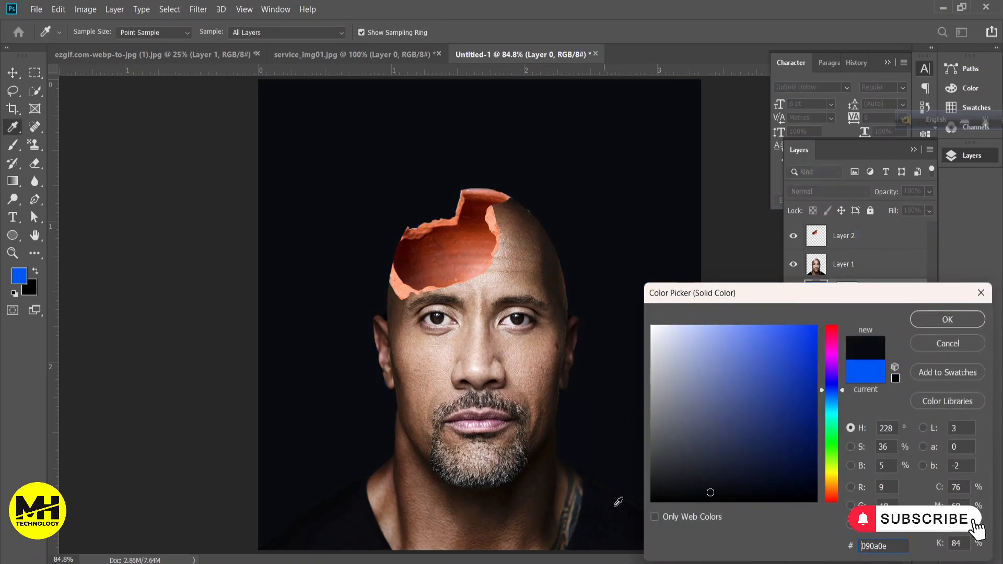
pyautogui.click(931, 314)
# Step: Erase the stray white speck on the scalp's outer edge beside the pot rim, with Layer 2 active and eraser size 15
pyautogui.click(870, 241)
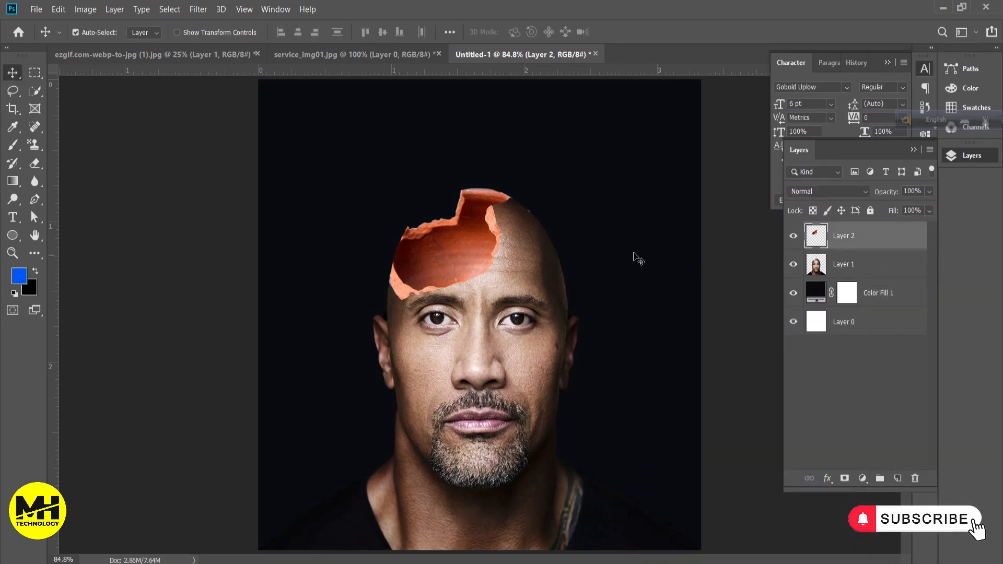
pyautogui.keyDown('ctrl'); pyautogui.click(564, 246); pyautogui.keyUp('ctrl')
pyautogui.keyDown('ctrl'); pyautogui.click(470, 151); pyautogui.keyUp('ctrl')
pyautogui.moveTo(468, 148); pyautogui.dragTo(547, 351)
pyautogui.click(35, 162)
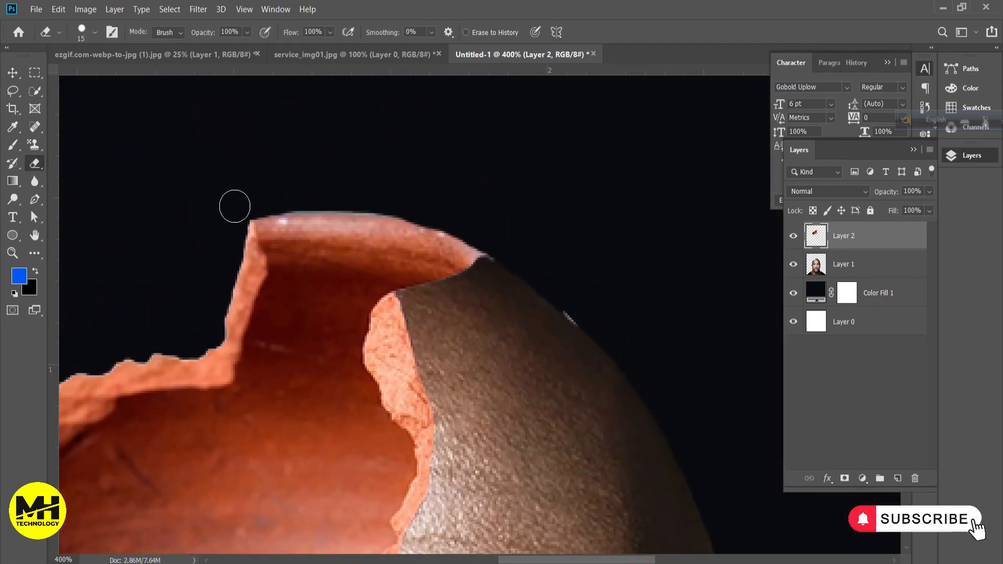
pyautogui.click(566, 316)
pyautogui.hotkey('ctrl', '0')
# Step: Clean up the left-hand corner of the pot's upper broken edge on Layer 2 with the eraser, and return to the Move tool
pyautogui.keyDown('ctrl'); pyautogui.click(426, 269); pyautogui.keyUp('ctrl')
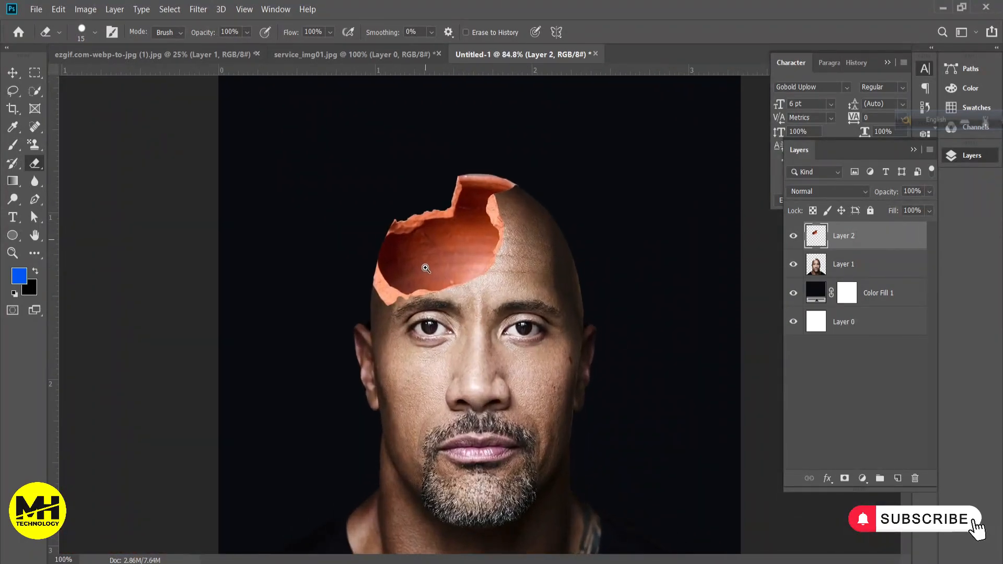
pyautogui.keyDown('ctrl'); pyautogui.click(426, 269); pyautogui.keyUp('ctrl')
pyautogui.keyDown('ctrl'); pyautogui.click(426, 269); pyautogui.keyUp('ctrl')
pyautogui.keyDown('ctrl'); pyautogui.click(426, 270); pyautogui.keyUp('ctrl')
pyautogui.moveTo(317, 151); pyautogui.dragTo(401, 386)
pyautogui.click(393, 297)
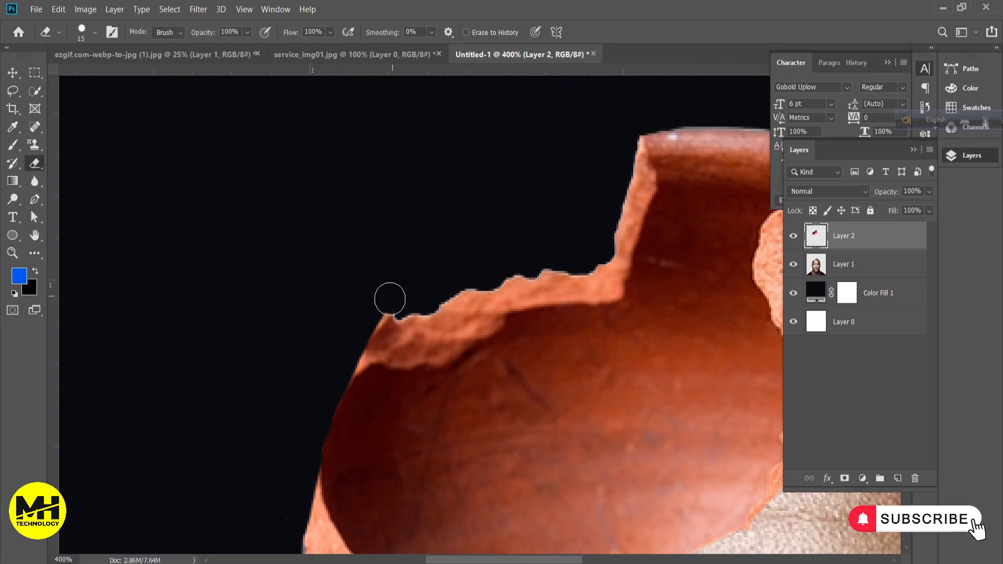
pyautogui.click(19, 78)
pyautogui.hotkey('ctrl', '0')
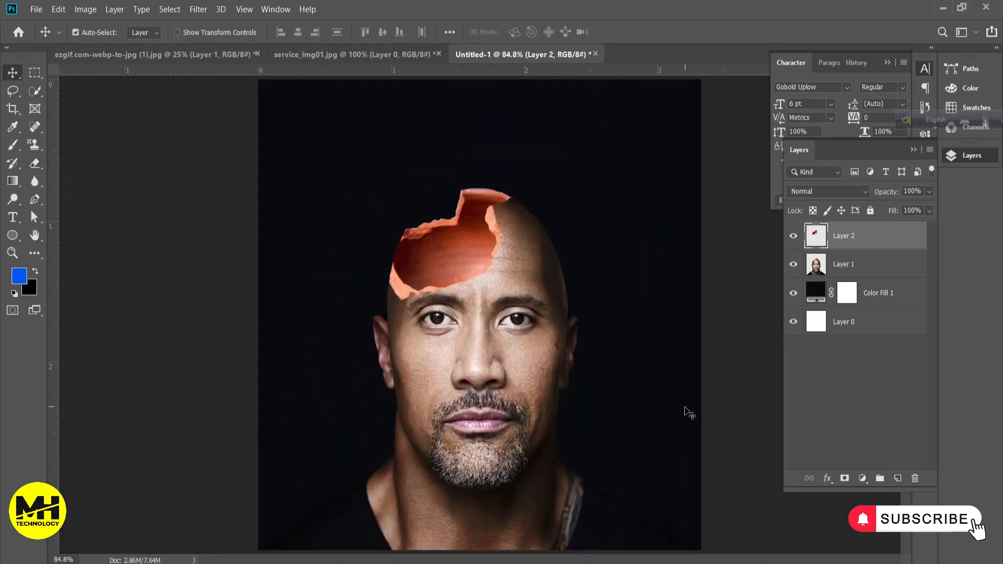